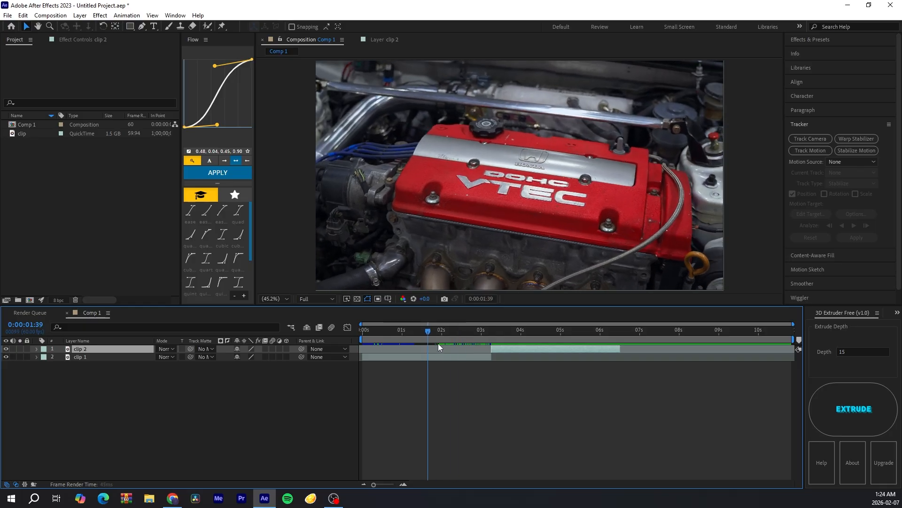
# Step: Move to 6:30, select clip 2 and start Stabilize Motion on it
pyautogui.moveTo(458, 332); pyautogui.dragTo(502, 332)
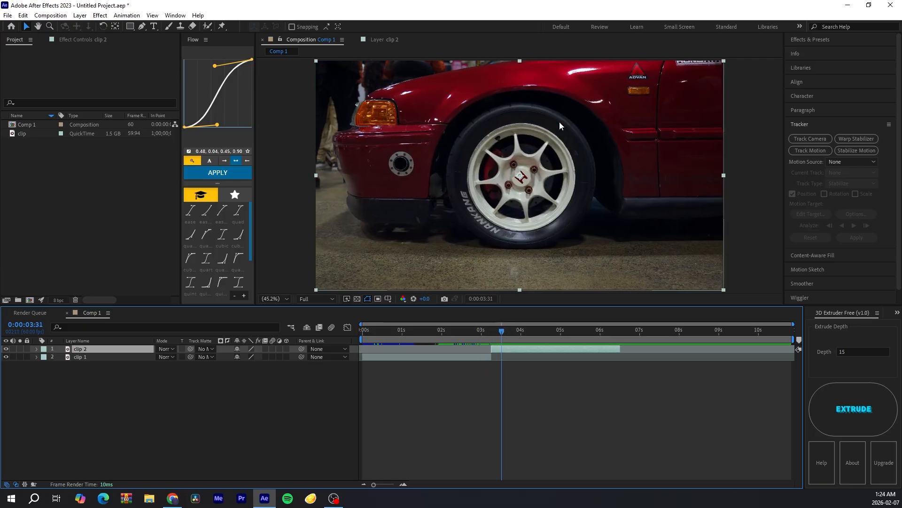
pyautogui.click(542, 165)
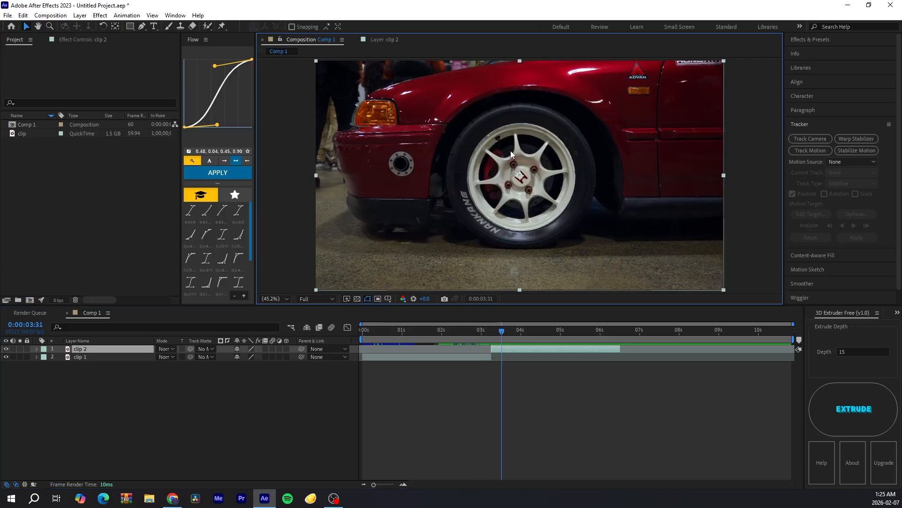
pyautogui.click(574, 373)
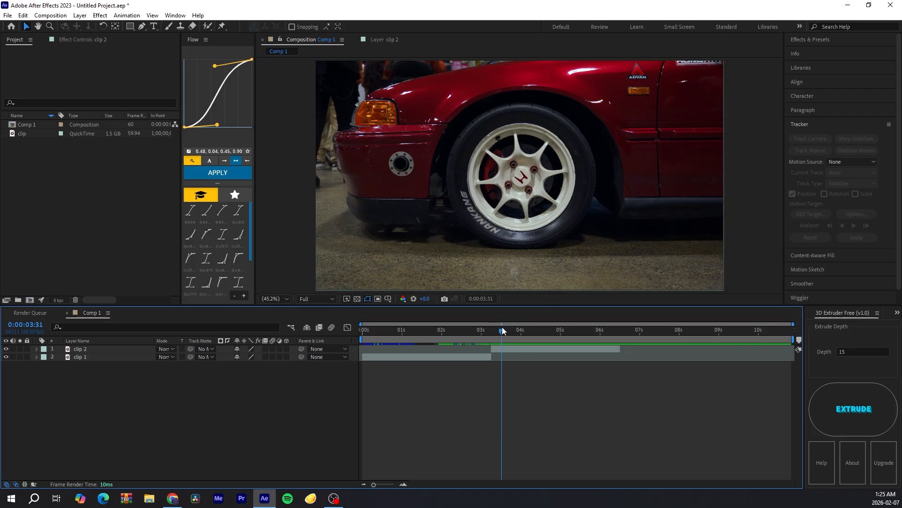
pyautogui.moveTo(502, 326); pyautogui.dragTo(614, 338)
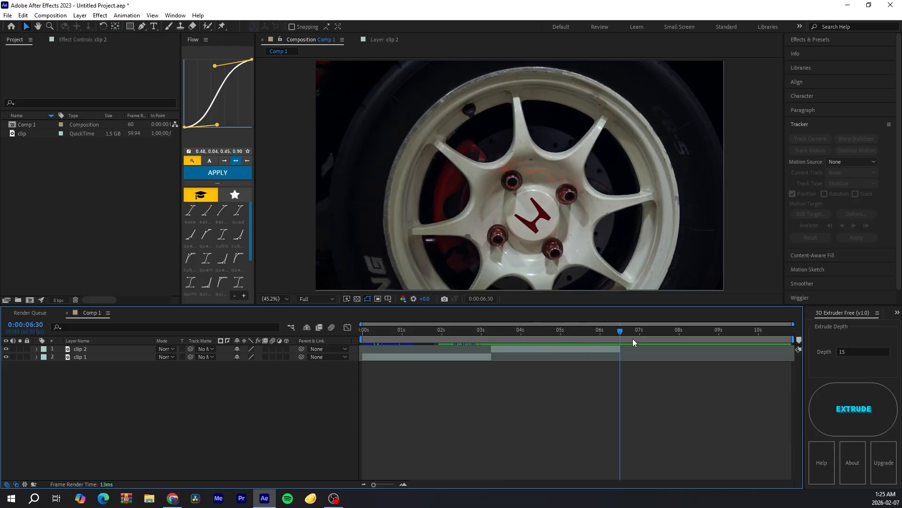
pyautogui.click(618, 350)
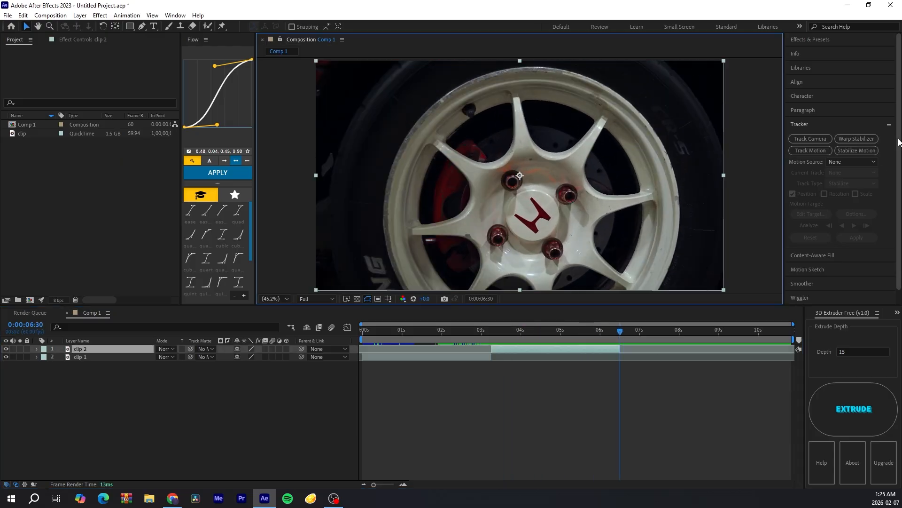
pyautogui.click(865, 151)
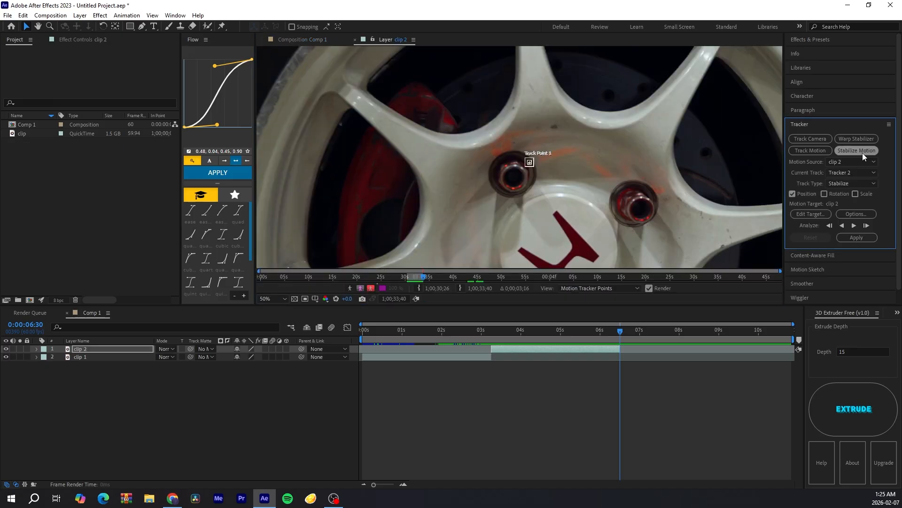
# Step: Place Track Point 1 on the corner of the red H logo on the wheel's center cap and shrink its boxes
pyautogui.scroll(-3, 679, 186)
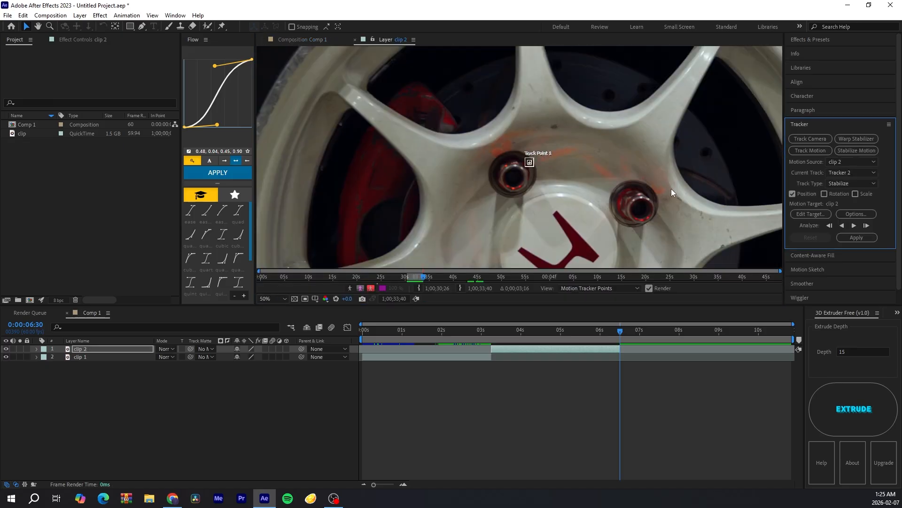
pyautogui.moveTo(671, 188); pyautogui.dragTo(591, 81)
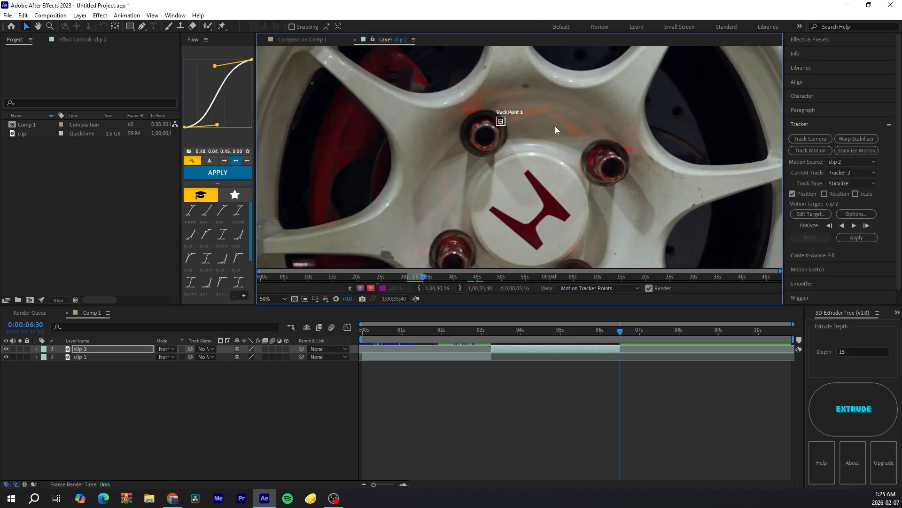
pyautogui.scroll(6, 546, 117)
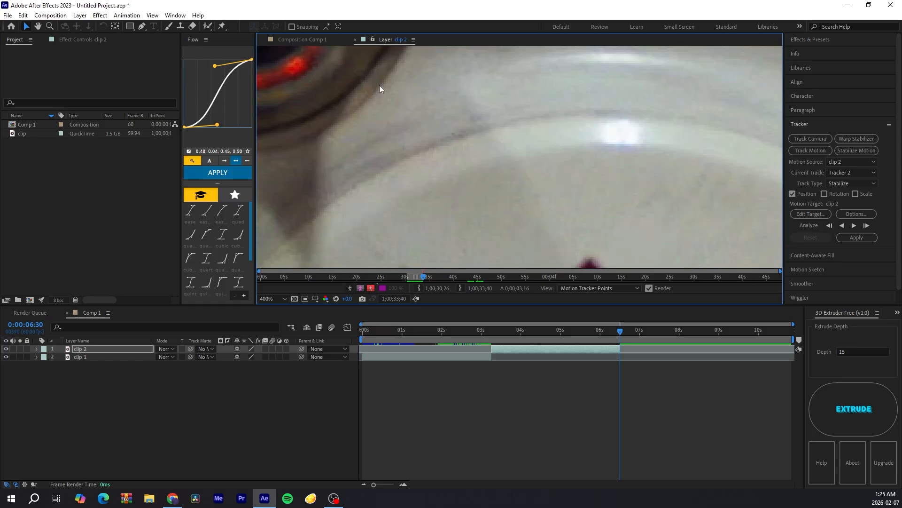
pyautogui.scroll(-2, 455, 103)
pyautogui.scroll(2, 489, 84)
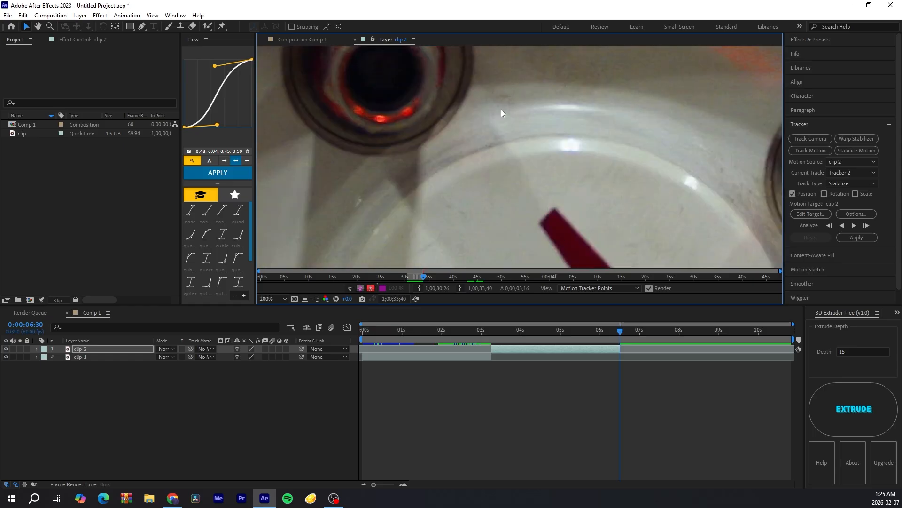
pyautogui.moveTo(501, 109); pyautogui.dragTo(540, 204)
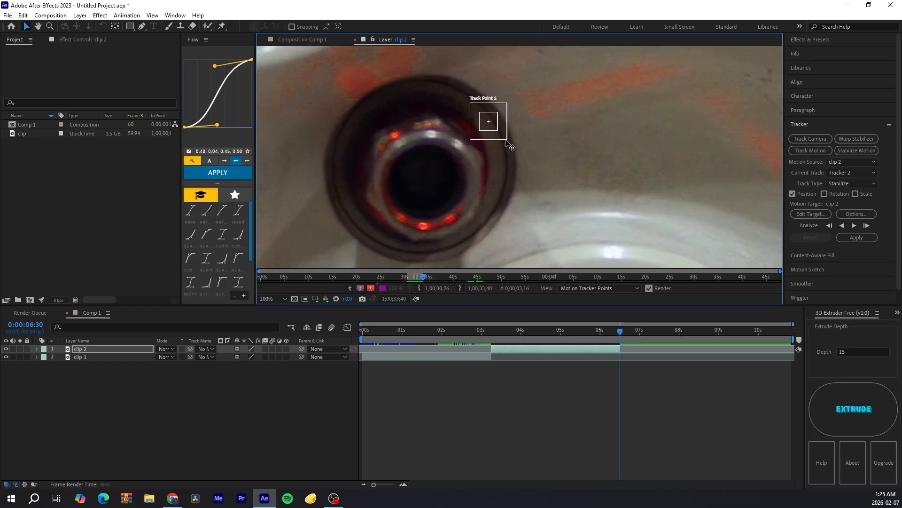
pyautogui.moveTo(507, 139); pyautogui.dragTo(547, 180)
pyautogui.scroll(-2, 508, 137)
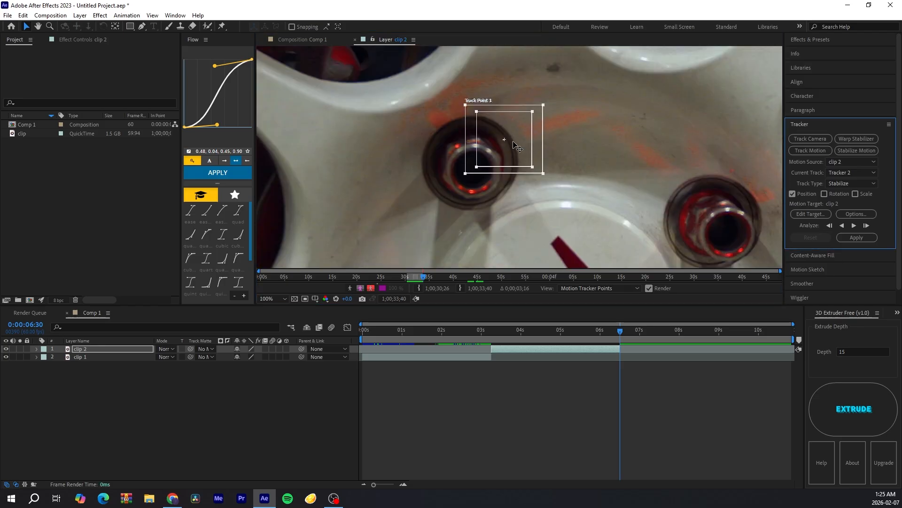
pyautogui.moveTo(513, 145); pyautogui.dragTo(481, 177)
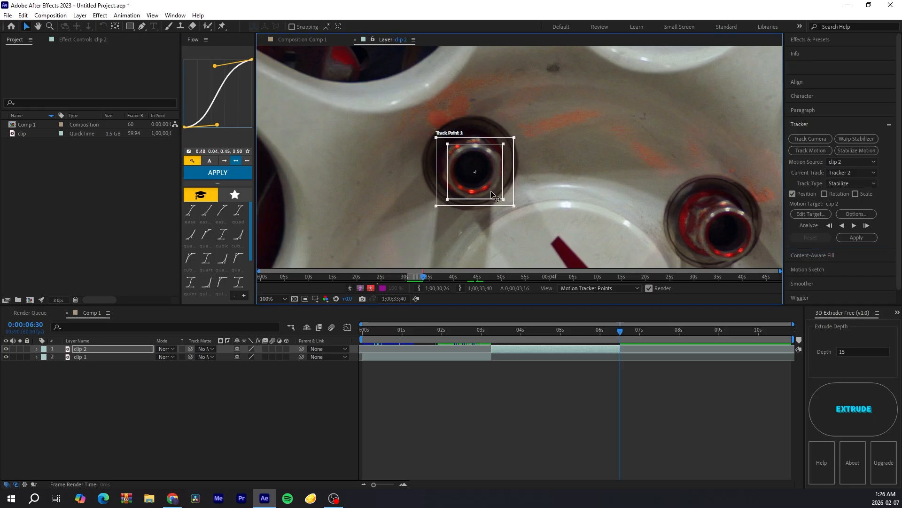
pyautogui.moveTo(486, 192); pyautogui.dragTo(571, 258)
pyautogui.moveTo(556, 196); pyautogui.dragTo(468, 129)
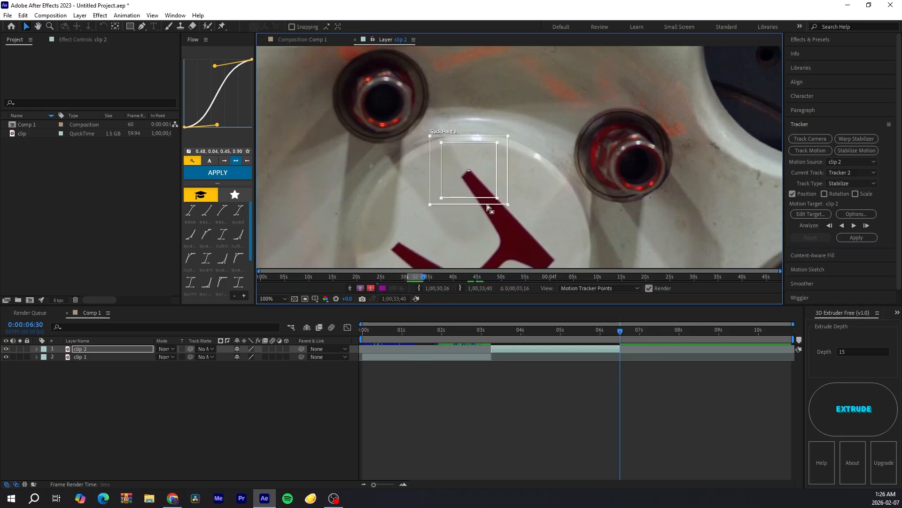
pyautogui.moveTo(497, 199); pyautogui.dragTo(470, 173)
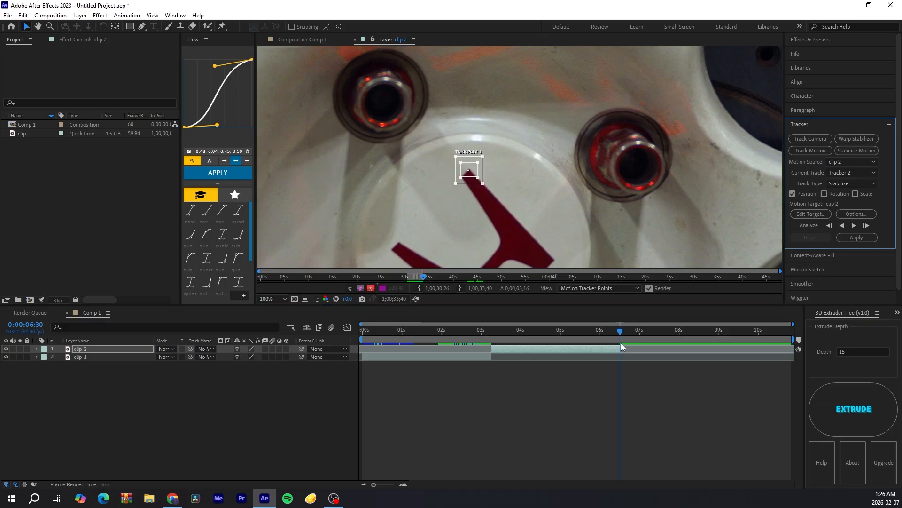
pyautogui.scroll(-4, 545, 197)
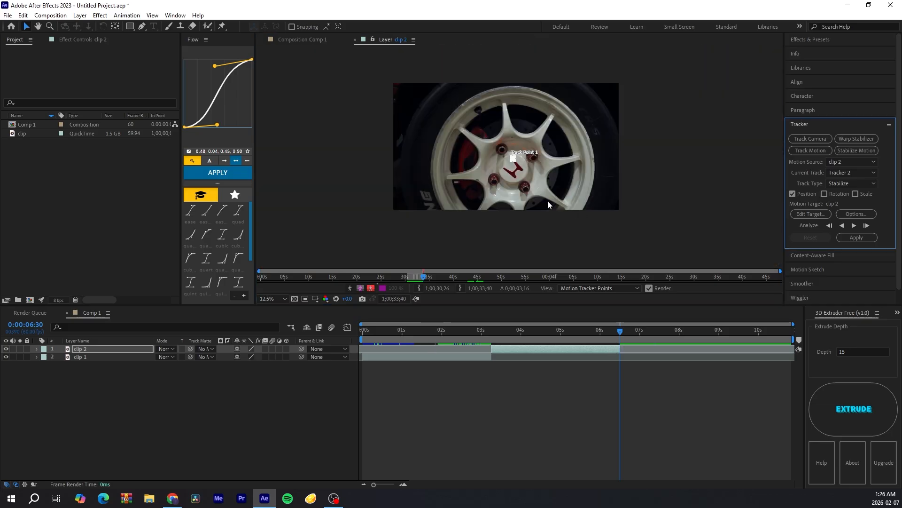
# Step: Analyze the track point backward through the clip, resuming the backward analysis from about 3:39
pyautogui.click(843, 226)
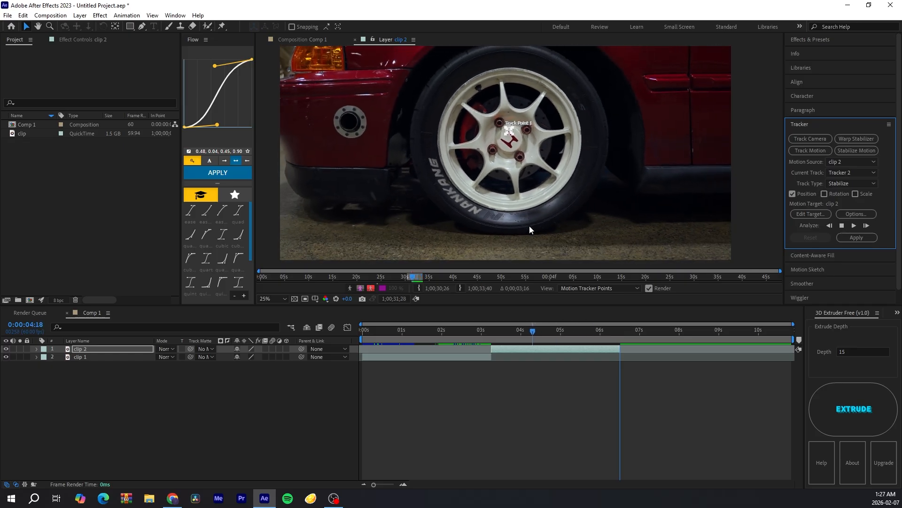
pyautogui.click(486, 331)
pyautogui.moveTo(487, 332); pyautogui.dragTo(507, 333)
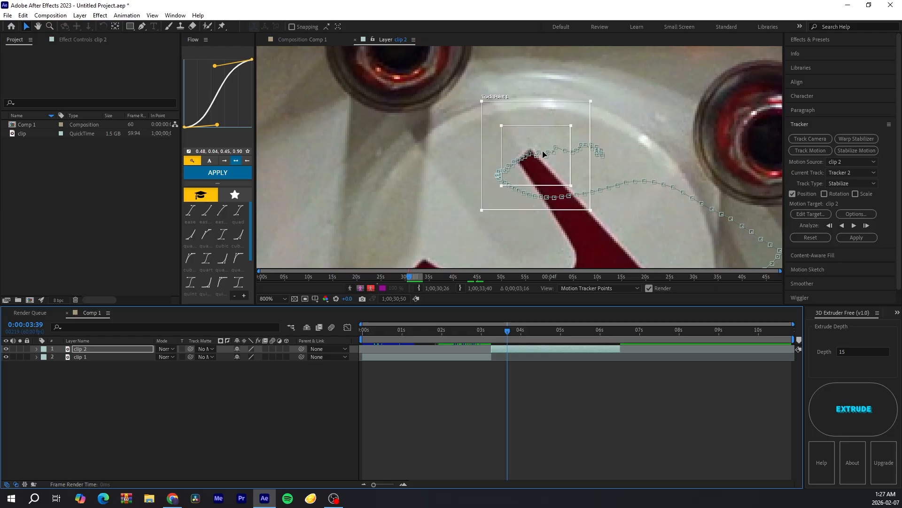
pyautogui.scroll(1, 564, 163)
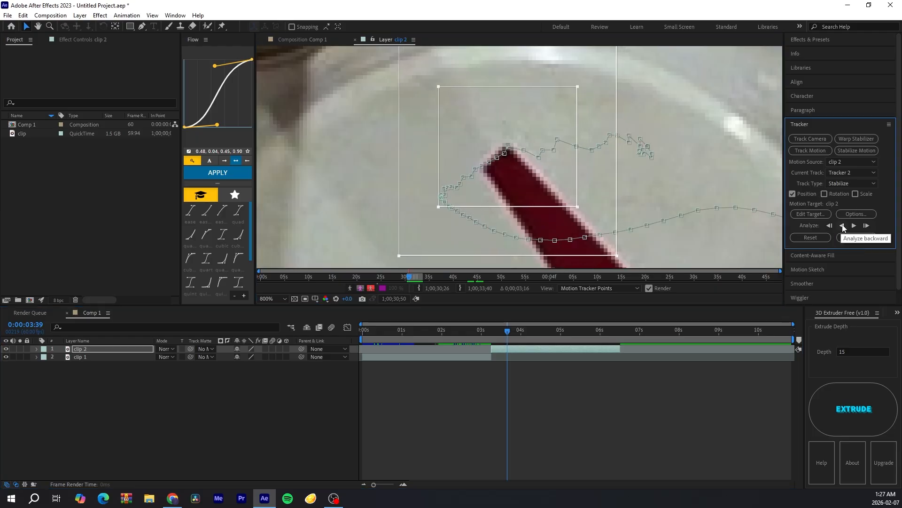
pyautogui.click(842, 226)
pyautogui.scroll(-4, 634, 166)
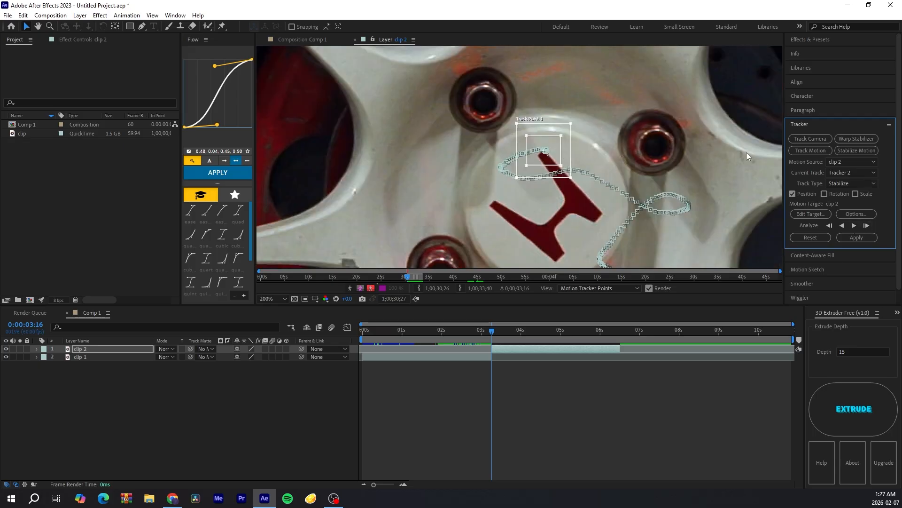
# Step: Apply the stabilization to clip 2 with X and Y as the apply dimensions
pyautogui.click(865, 239)
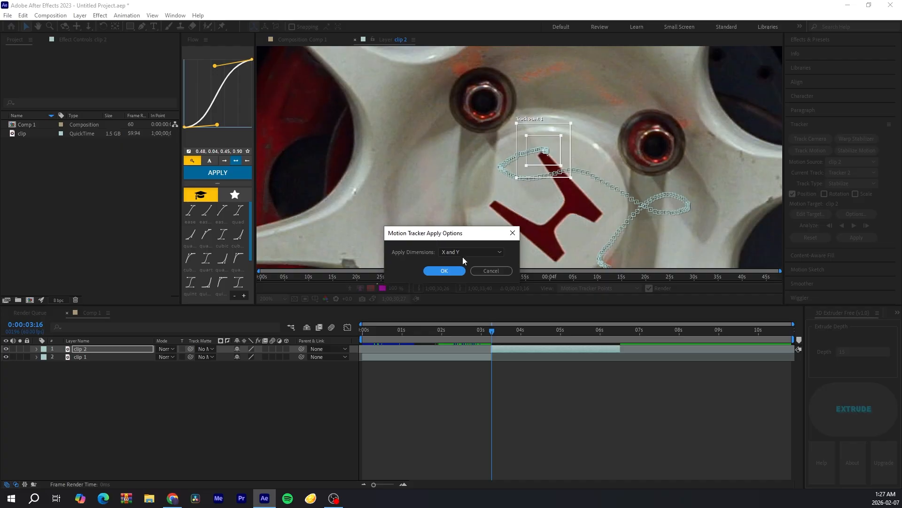
pyautogui.click(475, 252)
pyautogui.click(477, 262)
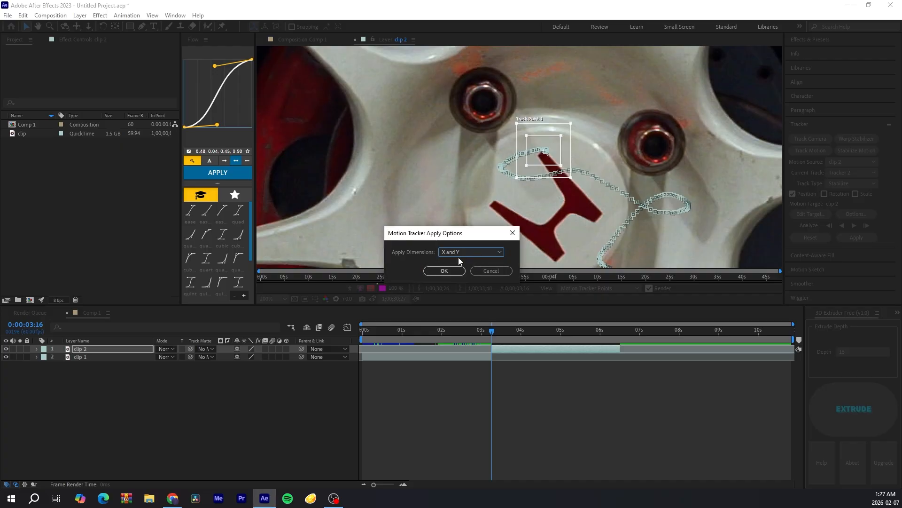
pyautogui.click(450, 272)
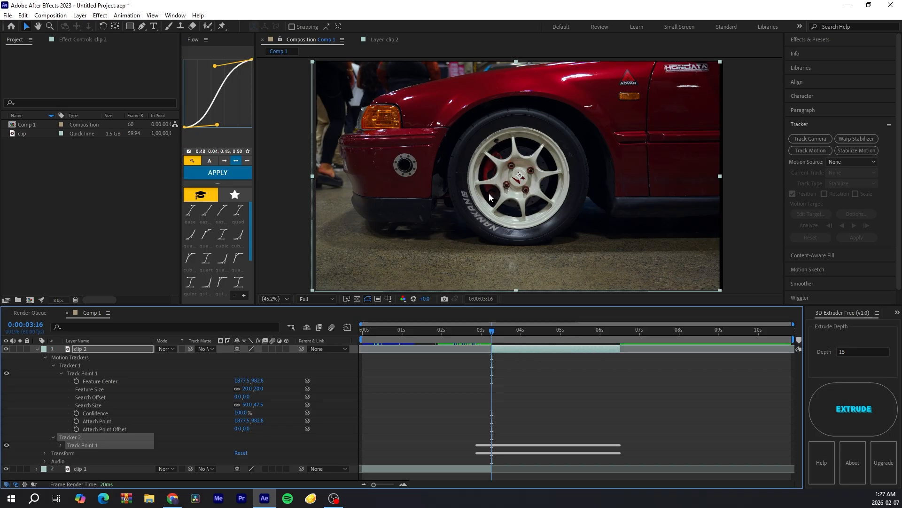
# Step: Scrub through the stabilized clip and turn on the Title/Action Safe guides in the composition viewer
pyautogui.moveTo(489, 331); pyautogui.dragTo(574, 331)
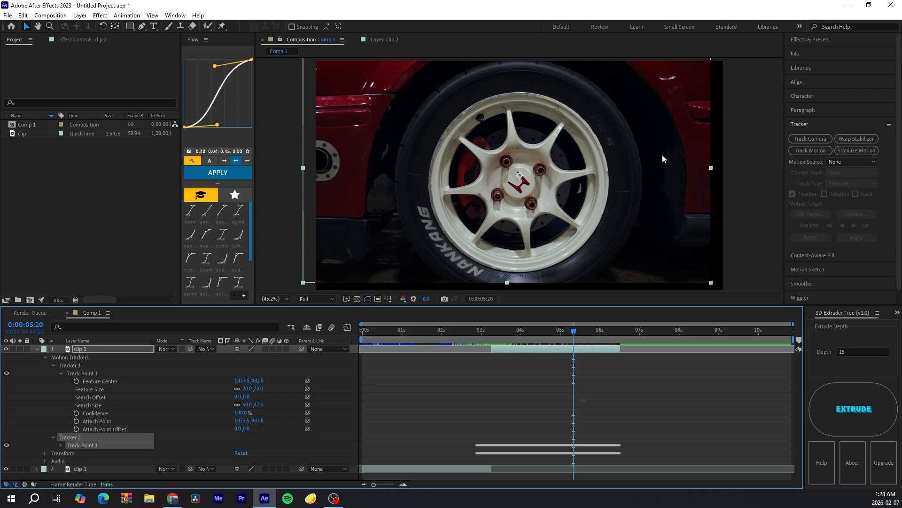
pyautogui.moveTo(506, 337); pyautogui.dragTo(536, 336)
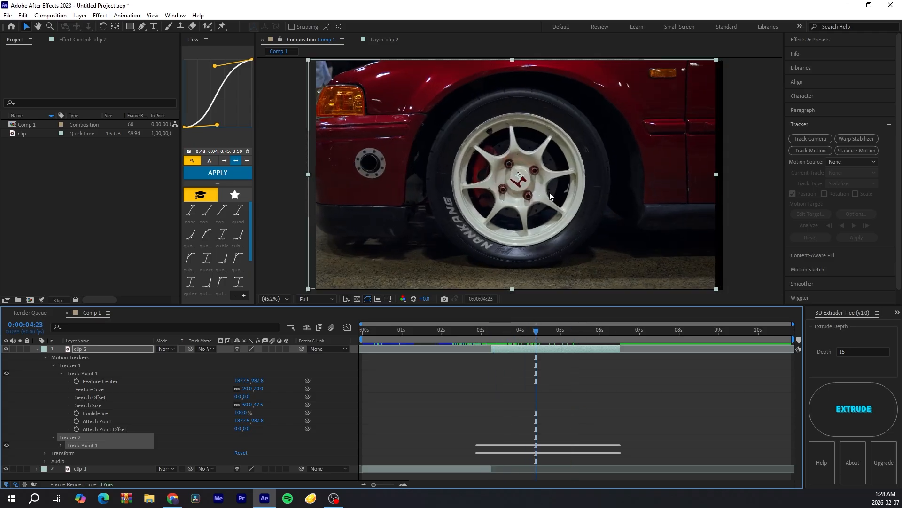
pyautogui.moveTo(536, 331); pyautogui.dragTo(554, 332)
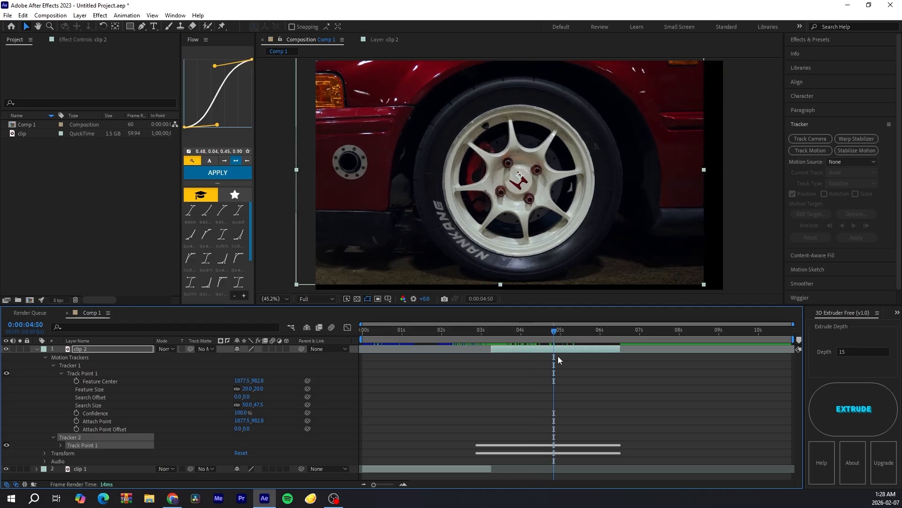
pyautogui.click(491, 337)
pyautogui.click(504, 347)
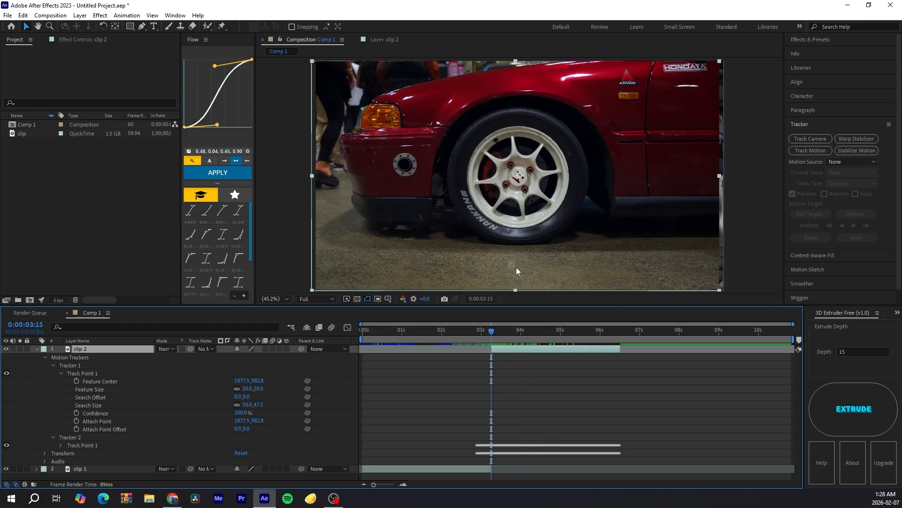
pyautogui.click(388, 298)
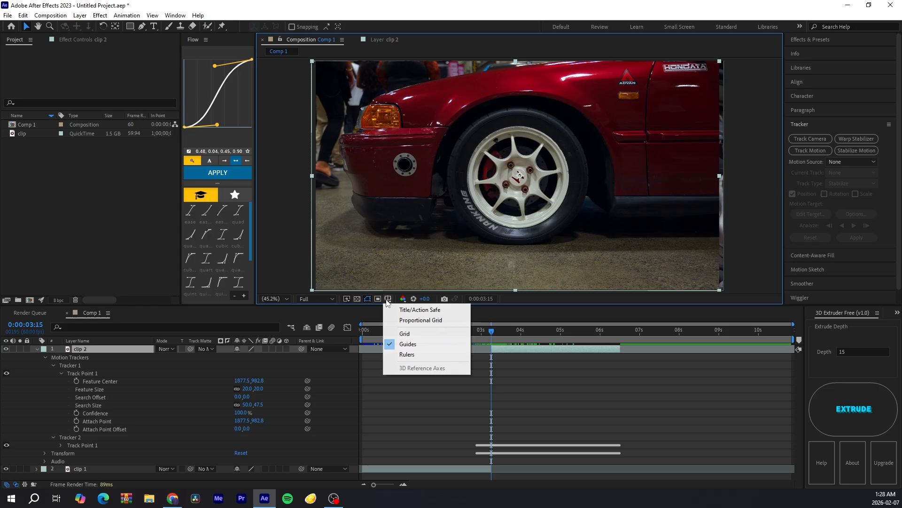
pyautogui.click(410, 314)
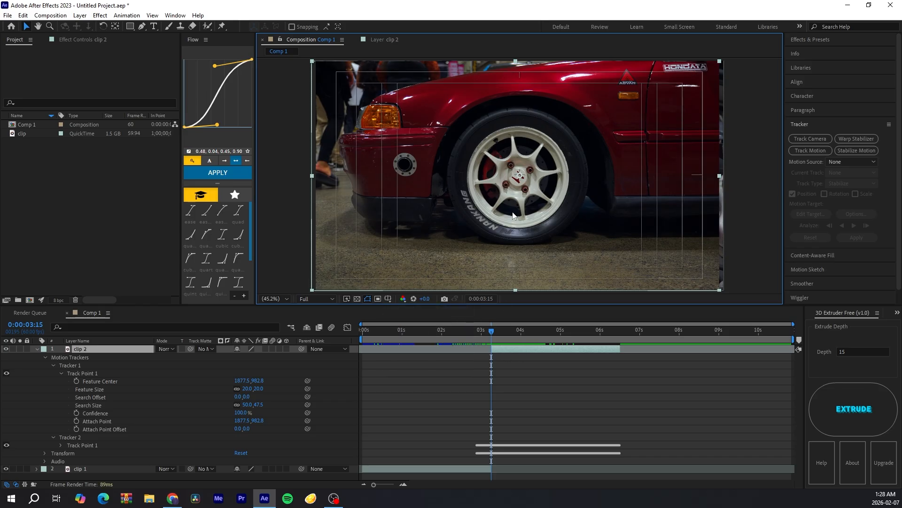
# Step: Keyframe clip 2's Scale at its 3:15 in point and set it to 650%
pyautogui.moveTo(513, 213); pyautogui.dragTo(516, 213)
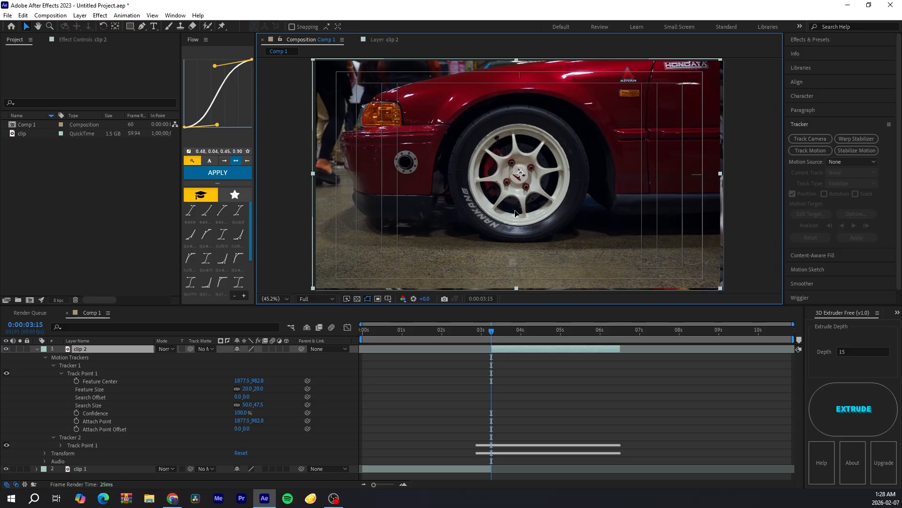
pyautogui.moveTo(491, 329); pyautogui.dragTo(619, 330)
pyautogui.press('i')
pyautogui.click(505, 363)
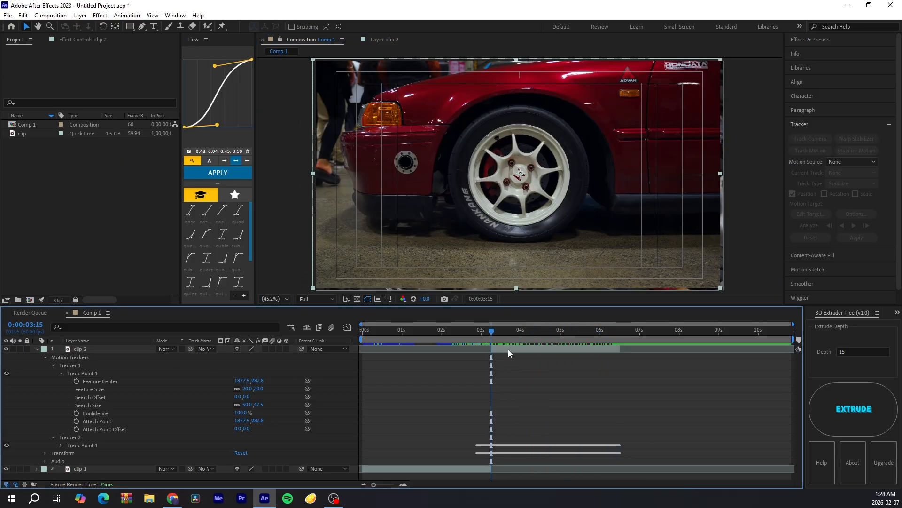
pyautogui.click(509, 348)
pyautogui.press('s')
pyautogui.click(60, 357)
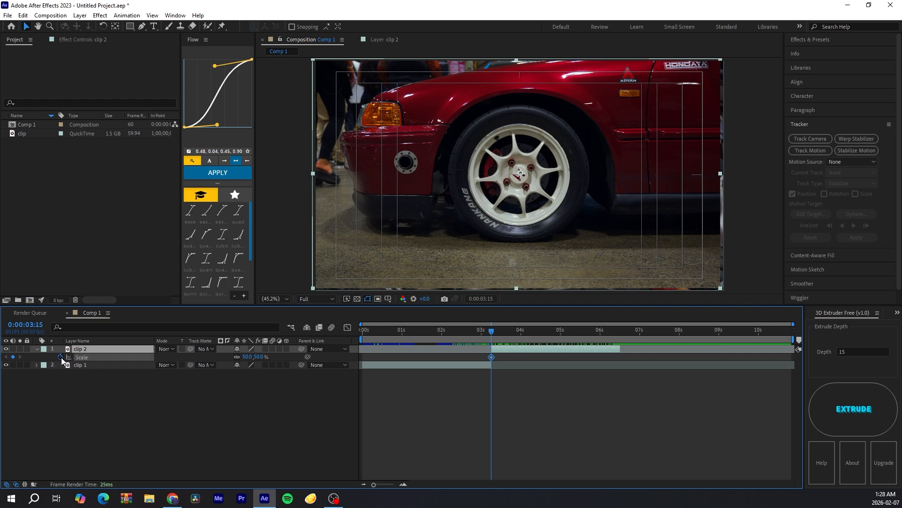
pyautogui.moveTo(246, 358); pyautogui.dragTo(250, 357)
pyautogui.click(249, 357)
pyautogui.write('65')
pyautogui.press('Return')
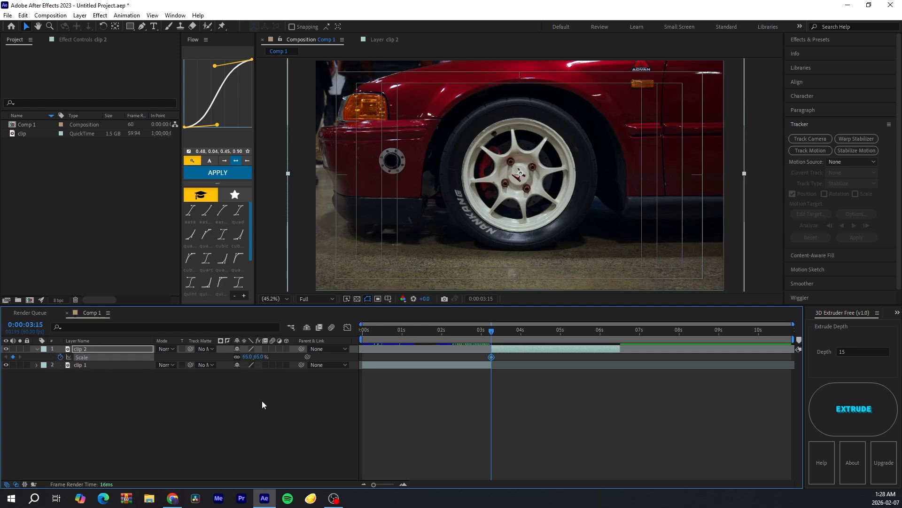
# Step: Pre-compose clip 2, moving all attributes into the new composition
pyautogui.moveTo(509, 329)
pyautogui.mouseDown()
pyautogui.moveTo(622, 329)
pyautogui.moveTo(496, 330)
pyautogui.moveTo(540, 326)
pyautogui.moveTo(531, 324)
pyautogui.moveTo(488, 331)
pyautogui.moveTo(608, 323)
pyautogui.moveTo(520, 346)
pyautogui.moveTo(497, 342)
pyautogui.mouseUp()
pyautogui.rightClick(527, 348)
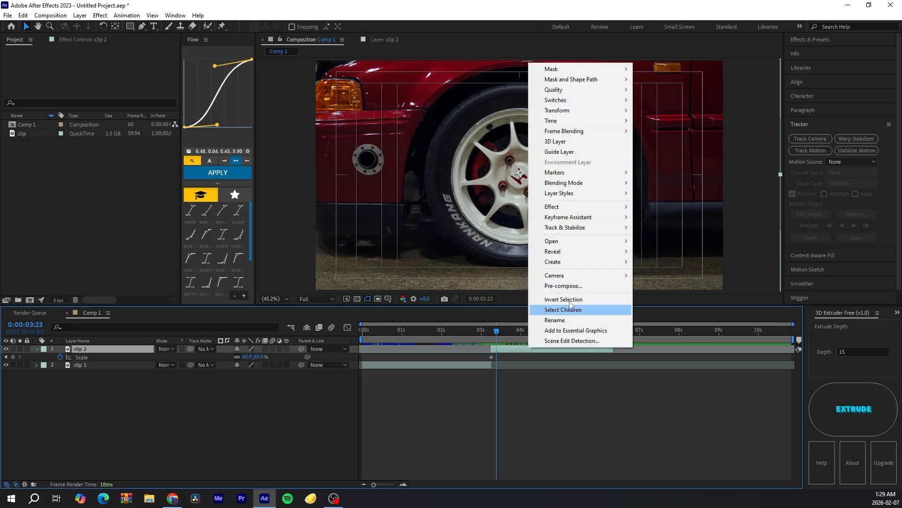
pyautogui.click(540, 284)
pyautogui.click(438, 244)
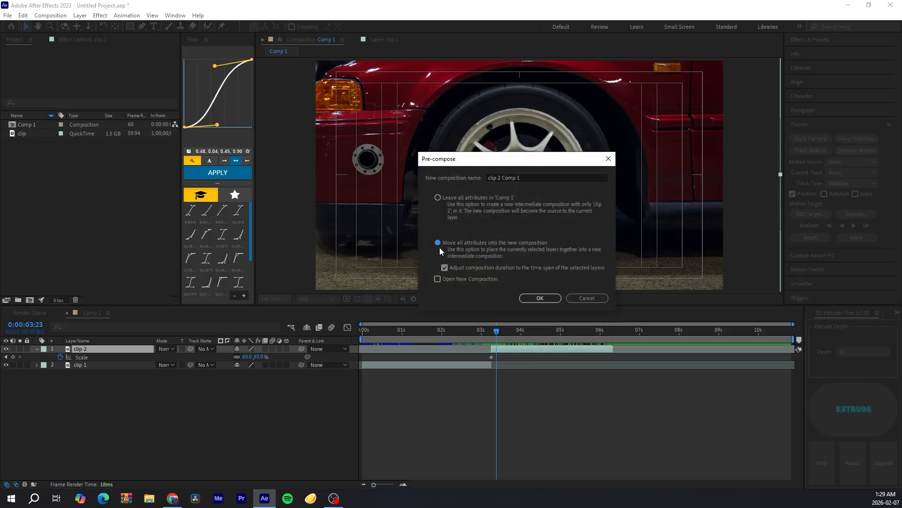
pyautogui.click(539, 298)
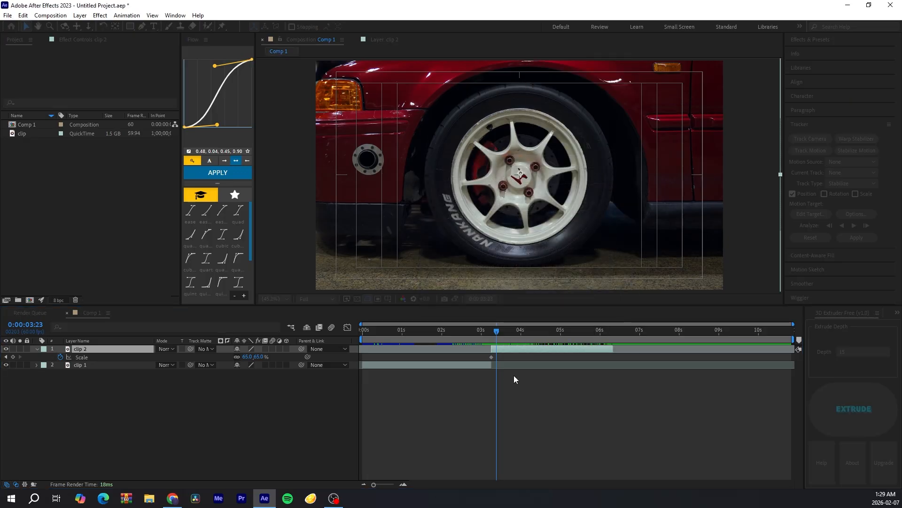
# Step: Time-reverse the pre-composed clip 2 layer
pyautogui.rightClick(510, 352)
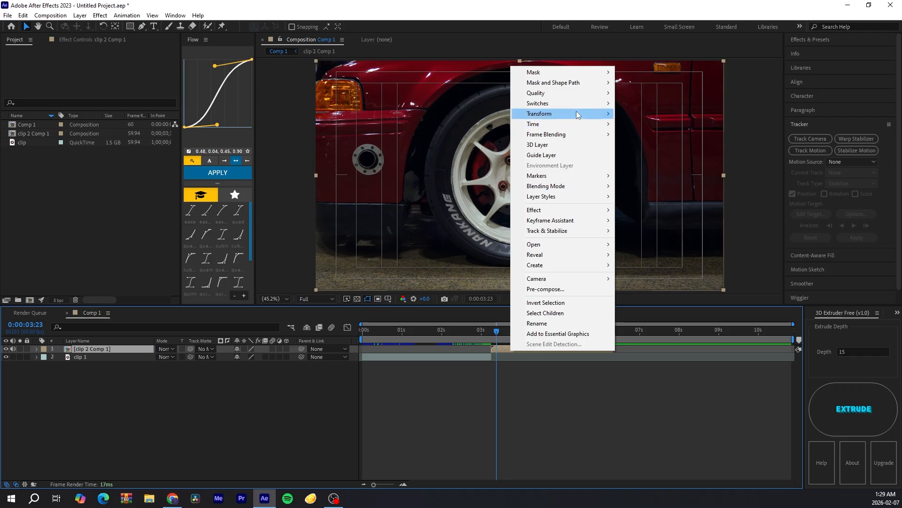
pyautogui.moveTo(578, 126)
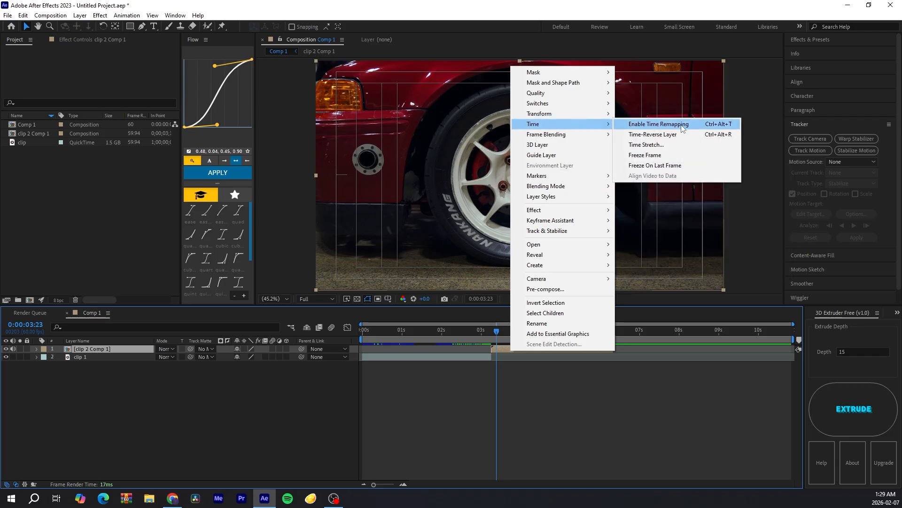
pyautogui.click(662, 136)
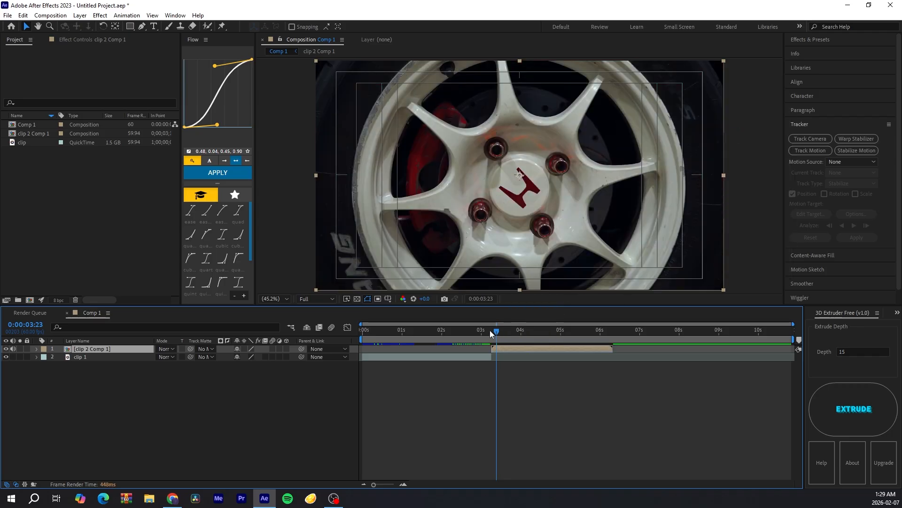
# Step: Scrub through the reversed layer and slide its timing so it ends around 5 seconds
pyautogui.moveTo(497, 331); pyautogui.dragTo(543, 322)
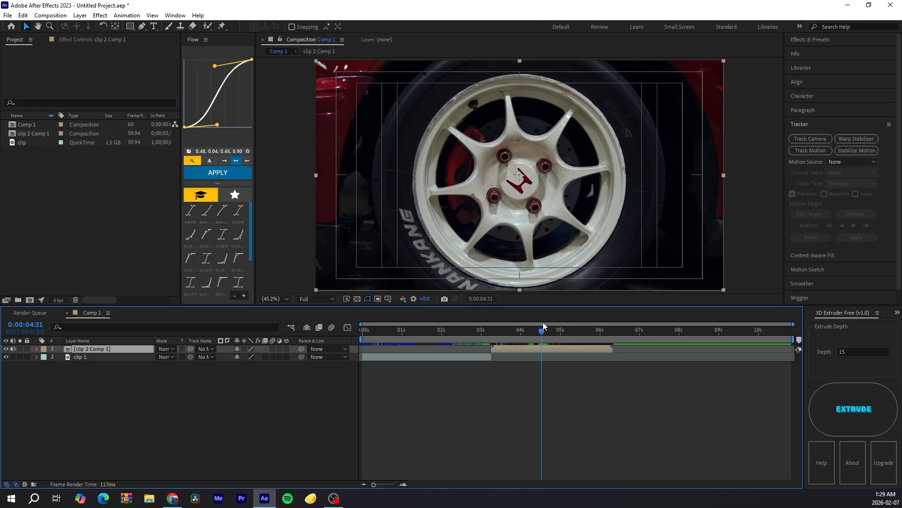
pyautogui.moveTo(492, 348)
pyautogui.mouseDown()
pyautogui.moveTo(543, 351)
pyautogui.moveTo(509, 351)
pyautogui.moveTo(492, 333)
pyautogui.mouseUp()
pyautogui.click(500, 330)
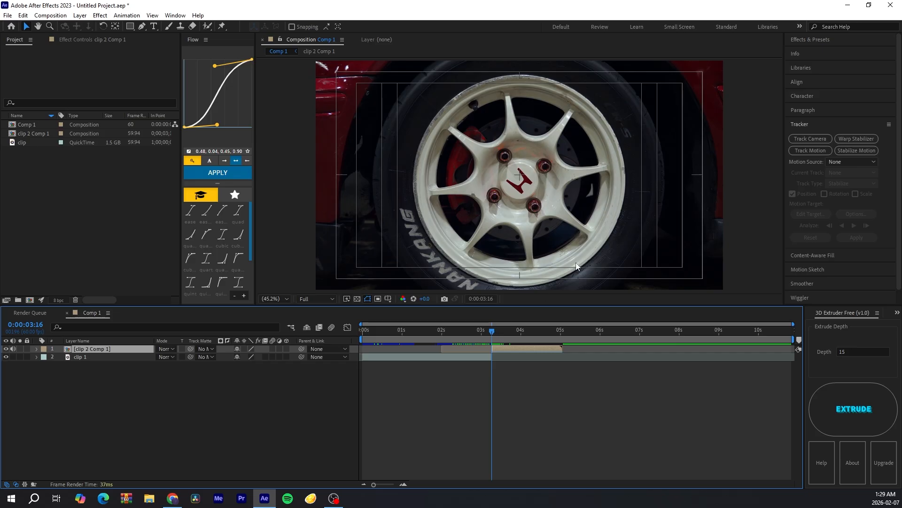
# Step: Pre-compose the reversed layer again into a new composition
pyautogui.rightClick(534, 351)
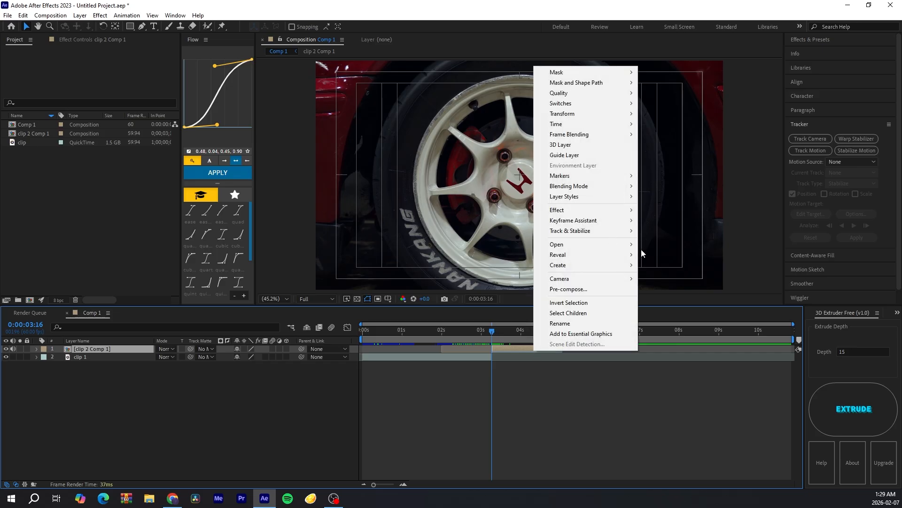
pyautogui.click(591, 287)
pyautogui.click(540, 298)
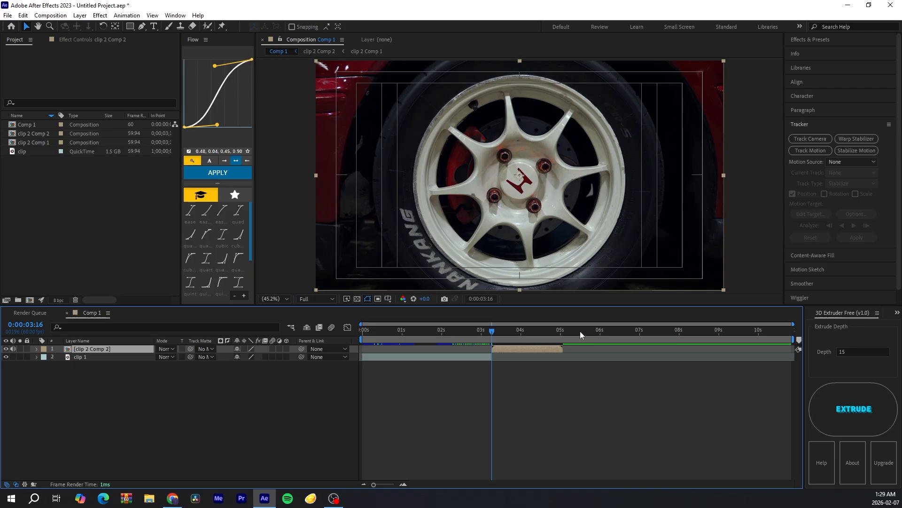
# Step: Open the layer with the Roto Brush tool and paint strokes selecting the wheel rim
pyautogui.click(206, 27)
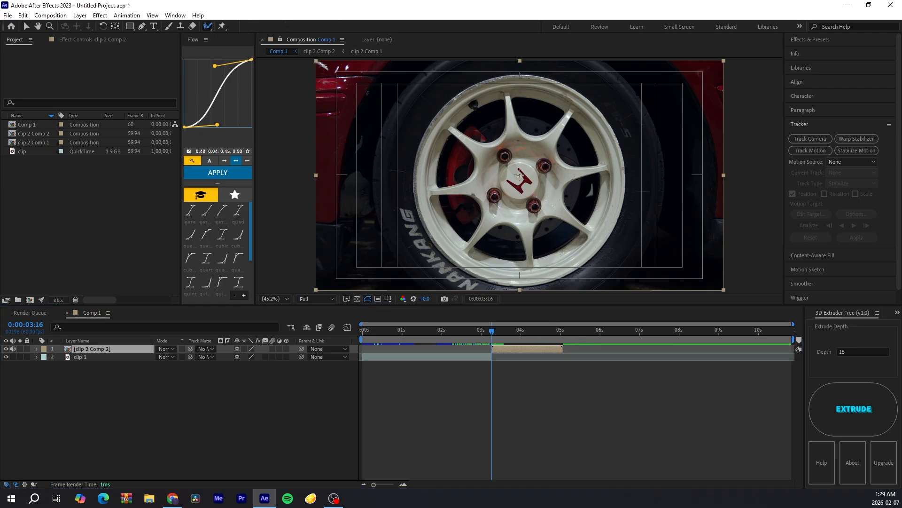
pyautogui.doubleClick(557, 187)
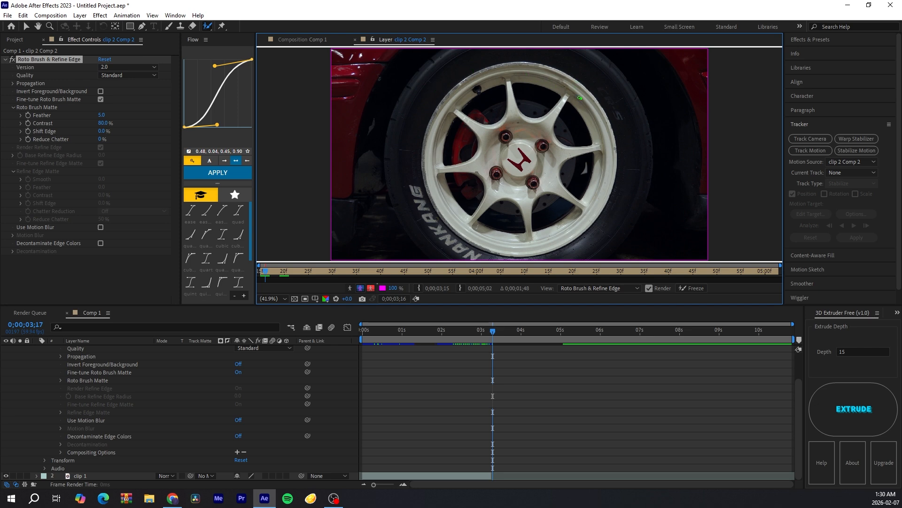
pyautogui.moveTo(580, 98)
pyautogui.mouseDown()
pyautogui.moveTo(509, 79)
pyautogui.moveTo(482, 85)
pyautogui.moveTo(462, 104)
pyautogui.moveTo(443, 128)
pyautogui.moveTo(440, 154)
pyautogui.moveTo(456, 221)
pyautogui.moveTo(536, 236)
pyautogui.moveTo(577, 217)
pyautogui.moveTo(592, 199)
pyautogui.moveTo(559, 103)
pyautogui.mouseUp()
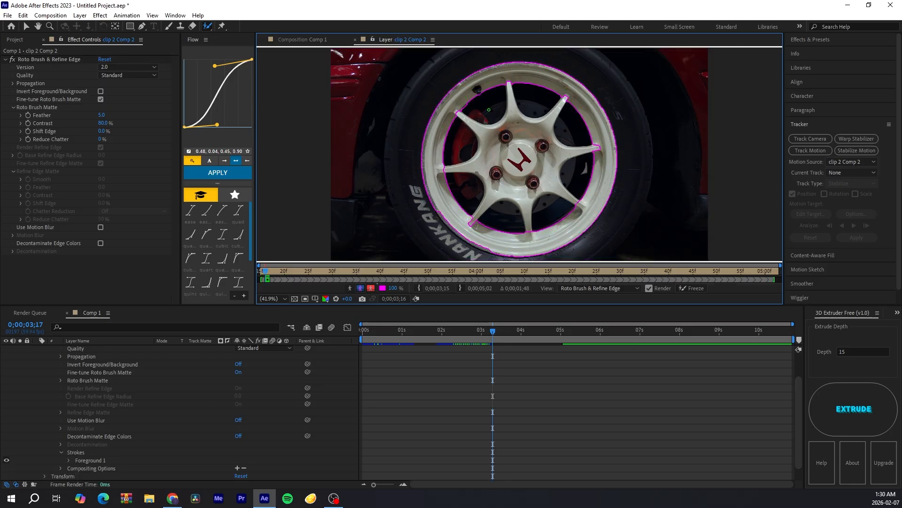
pyautogui.moveTo(573, 99)
pyautogui.mouseDown()
pyautogui.moveTo(502, 159)
pyautogui.moveTo(462, 173)
pyautogui.moveTo(528, 152)
pyautogui.moveTo(535, 199)
pyautogui.moveTo(545, 162)
pyautogui.mouseUp()
pyautogui.moveTo(484, 193)
pyautogui.mouseDown()
pyautogui.moveTo(550, 219)
pyautogui.moveTo(578, 181)
pyautogui.mouseUp()
pyautogui.moveTo(559, 107); pyautogui.dragTo(543, 147)
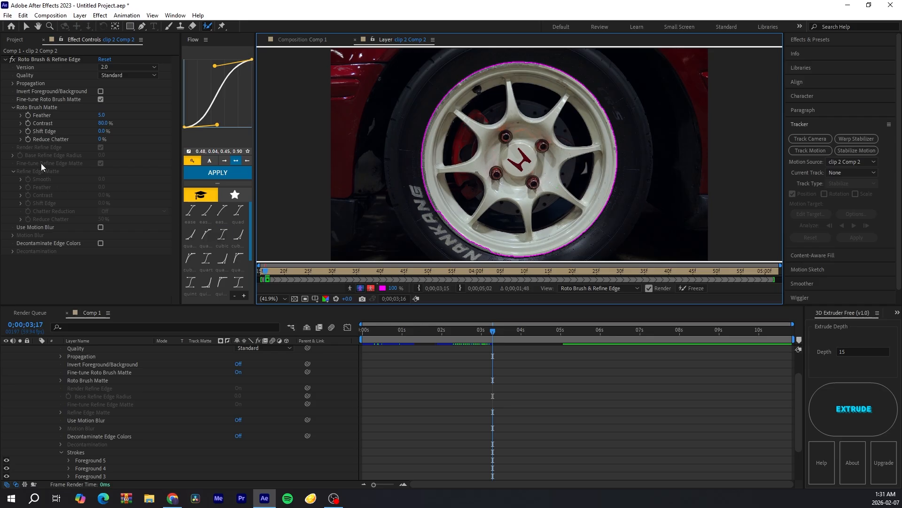
# Step: Turn on Invert Foreground/Background and add a roto stroke along the lower rim edge
pyautogui.click(100, 91)
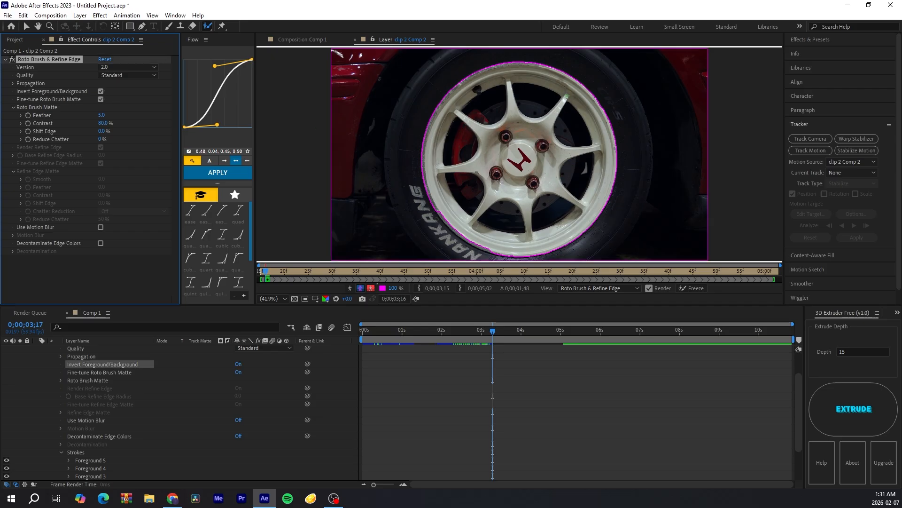
pyautogui.click(101, 92)
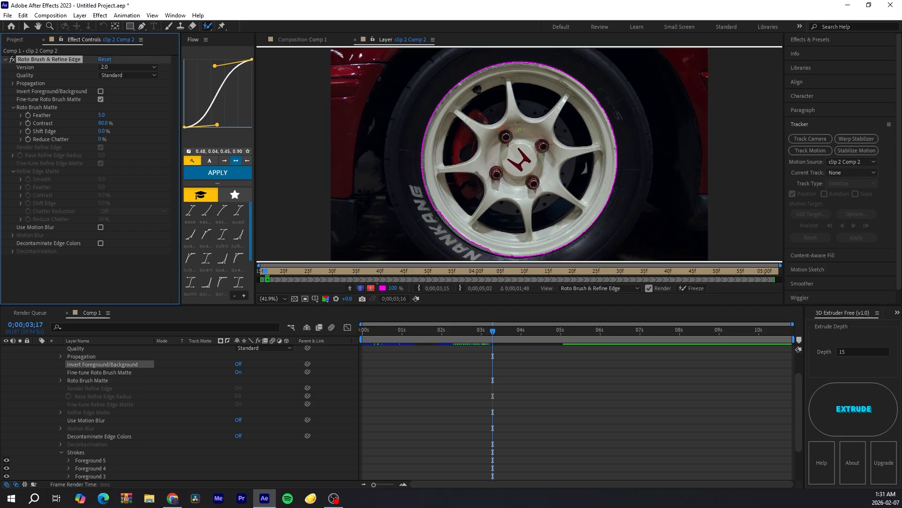
pyautogui.click(100, 91)
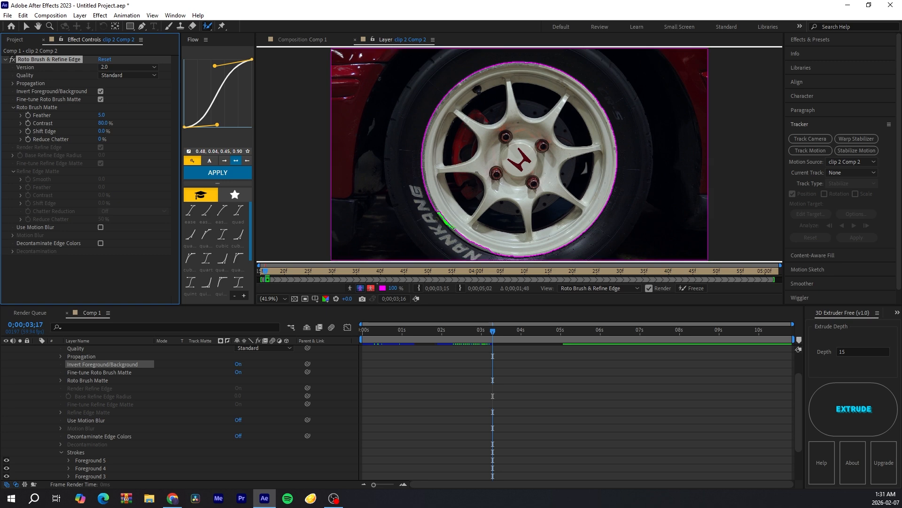
pyautogui.moveTo(455, 229); pyautogui.dragTo(505, 257)
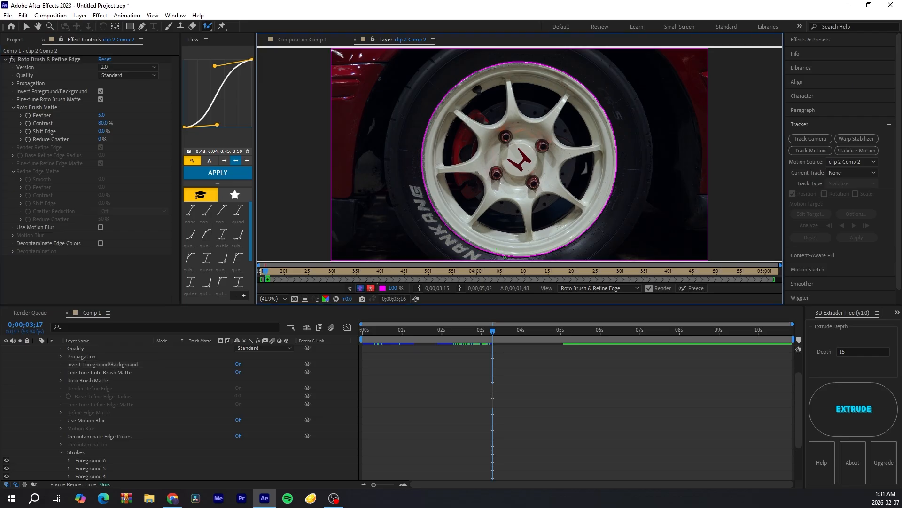
# Step: Scrub the clip to propagate the roto selection and freeze the Roto Brush result
pyautogui.scroll(2, 515, 367)
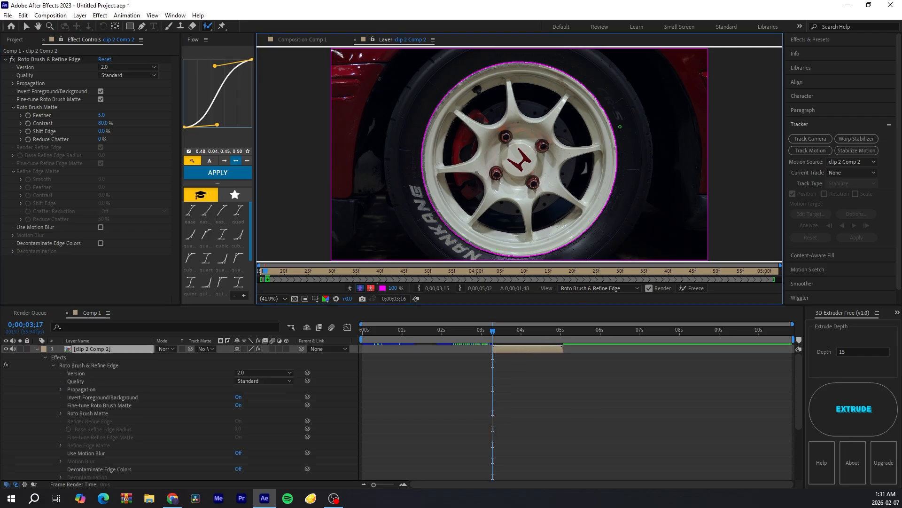
pyautogui.moveTo(493, 331); pyautogui.dragTo(498, 336)
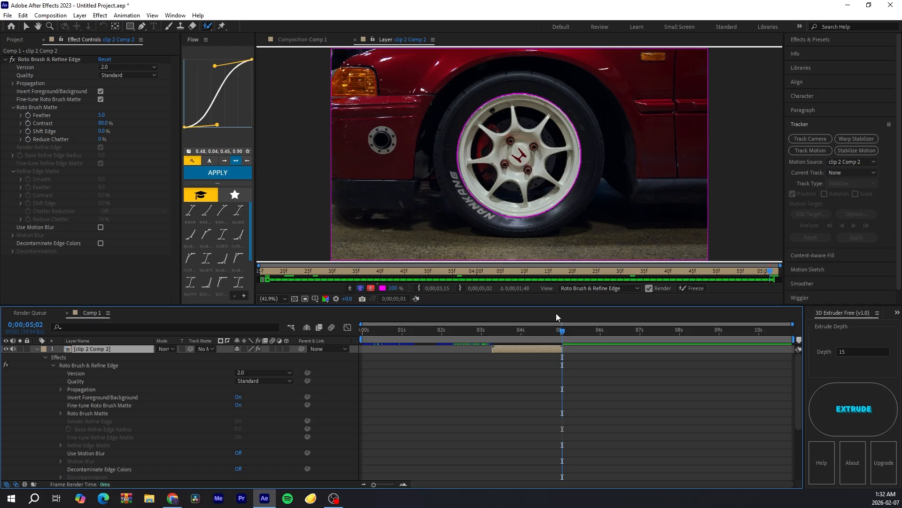
pyautogui.moveTo(562, 331); pyautogui.dragTo(514, 339)
pyautogui.click(689, 288)
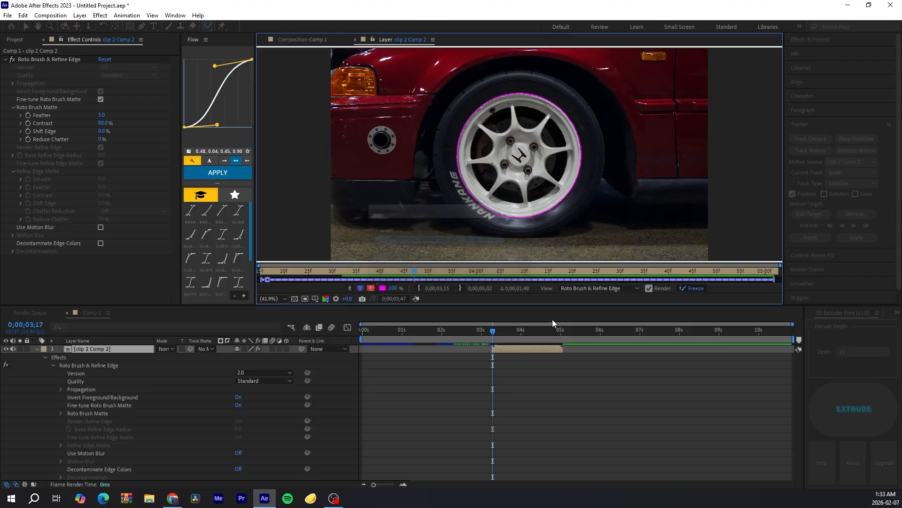
# Step: Return to Comp 1, collapse the rotoscoped layer and duplicate it
pyautogui.click(312, 41)
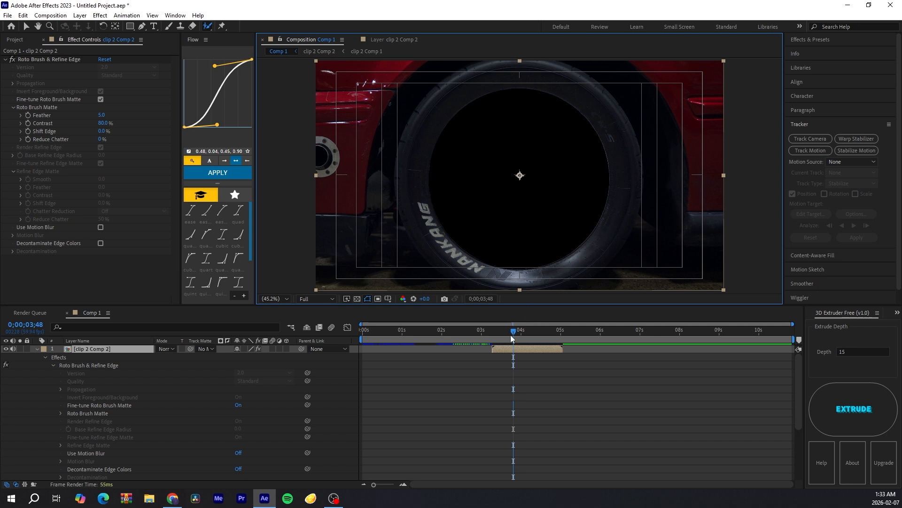
pyautogui.moveTo(511, 333)
pyautogui.mouseDown()
pyautogui.moveTo(545, 332)
pyautogui.moveTo(496, 335)
pyautogui.mouseUp()
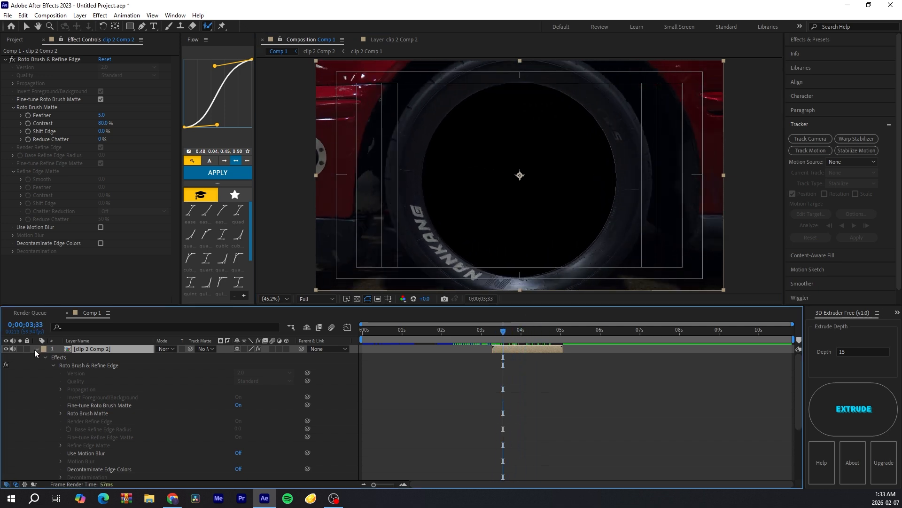
pyautogui.click(37, 349)
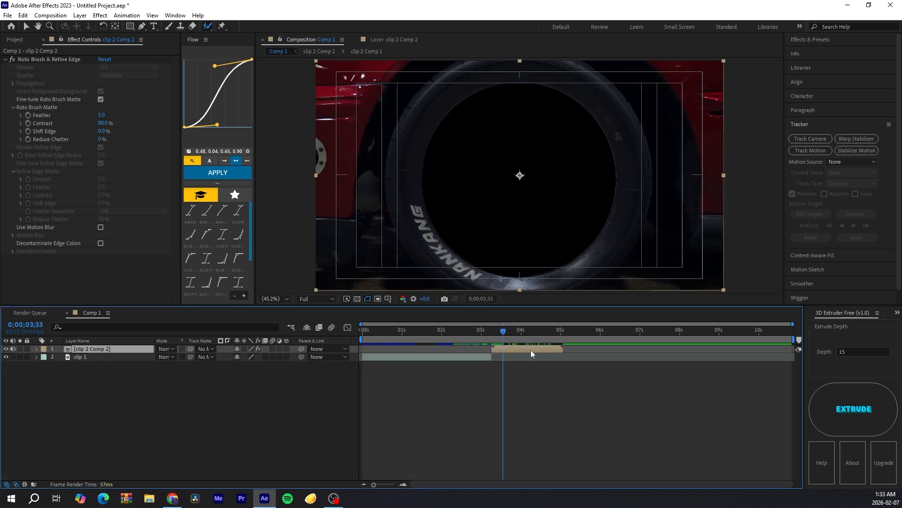
pyautogui.hotkey('ctrl', 'd')
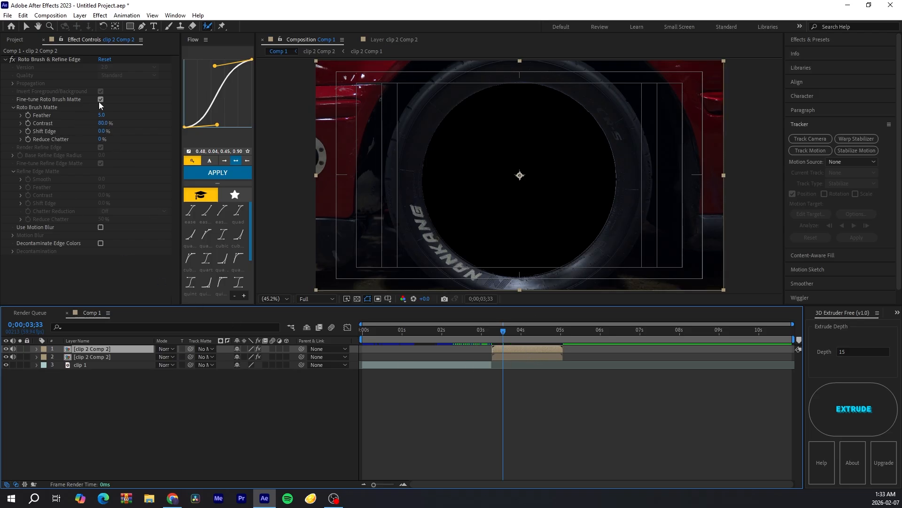
# Step: On the duplicate, unfreeze the Roto Brush, turn off Invert Foreground/Background, and freeze it again
pyautogui.doubleClick(529, 349)
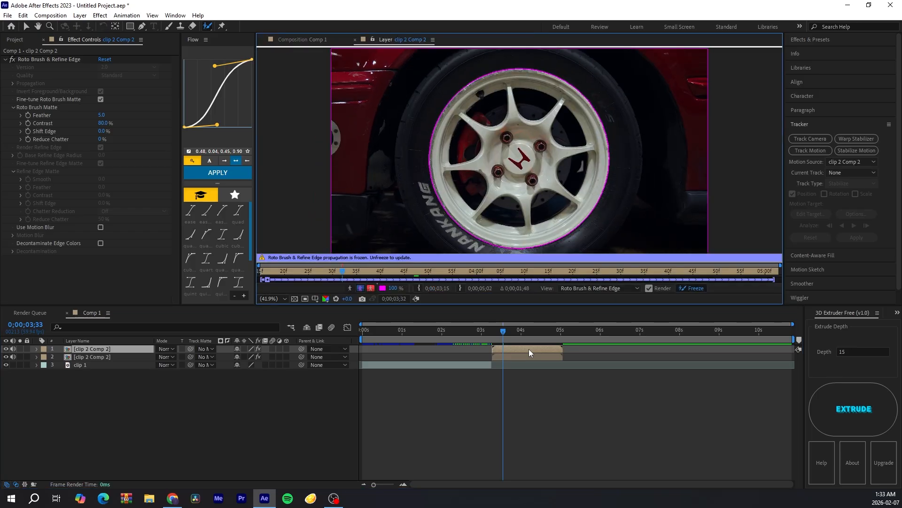
pyautogui.click(694, 288)
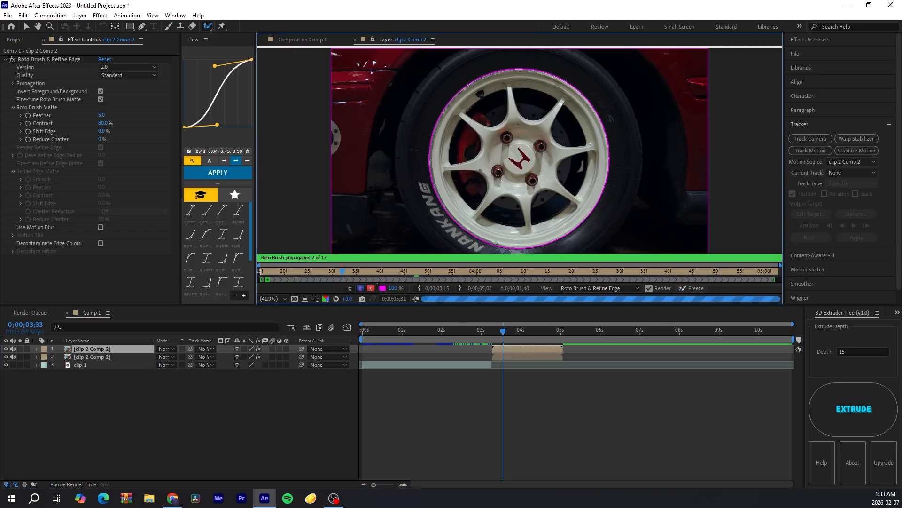
pyautogui.click(100, 92)
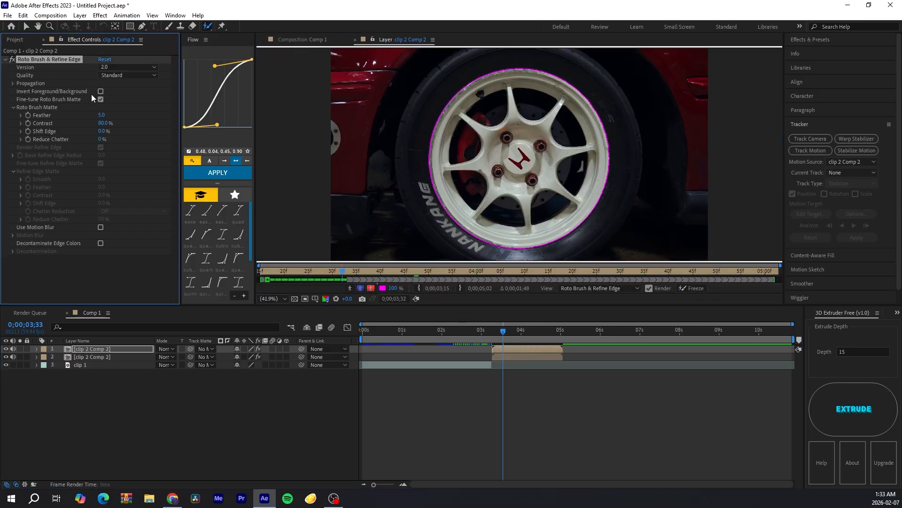
pyautogui.click(694, 288)
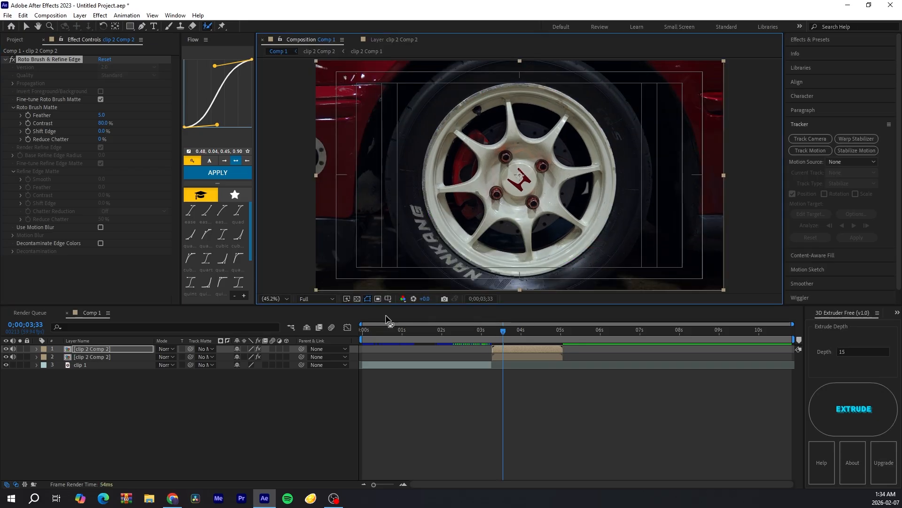
# Step: Reorder the duplicated layers and slide the second one to start at about 3:15 in a zoomed-in timeline
pyautogui.moveTo(121, 349)
pyautogui.mouseDown()
pyautogui.moveTo(120, 372)
pyautogui.moveTo(118, 363)
pyautogui.mouseUp()
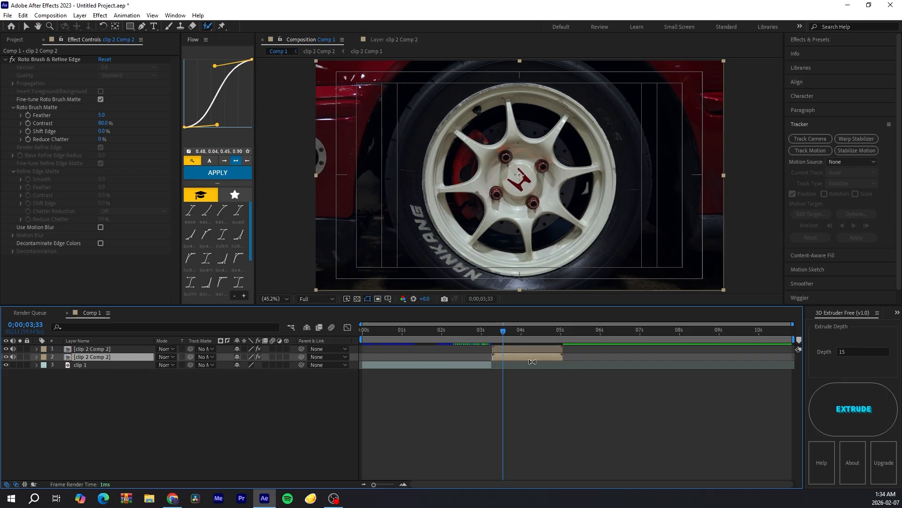
pyautogui.moveTo(490, 324)
pyautogui.mouseDown()
pyautogui.moveTo(452, 325)
pyautogui.moveTo(499, 323)
pyautogui.mouseUp()
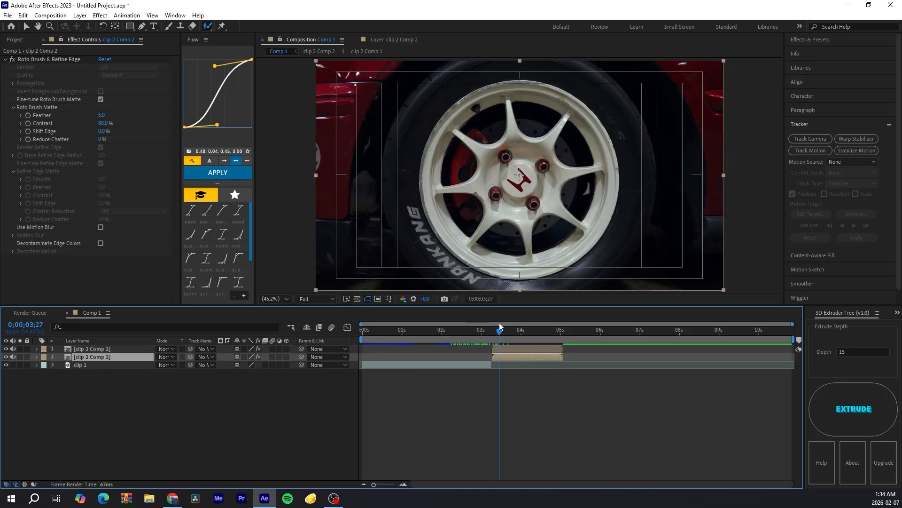
pyautogui.click(403, 484)
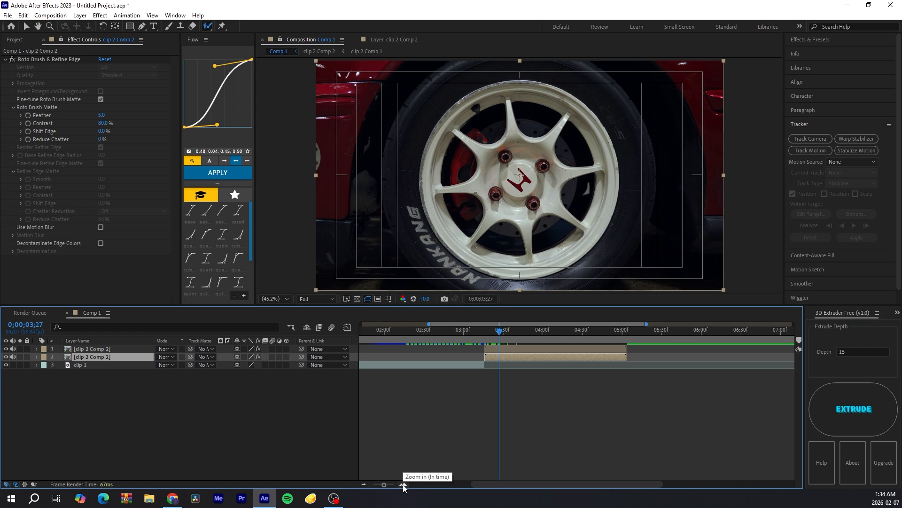
pyautogui.click(404, 484)
pyautogui.moveTo(492, 340); pyautogui.dragTo(510, 365)
# Step: Preview the transition and step frame by frame around the layers' start point
pyautogui.press('space')
pyautogui.press('space')
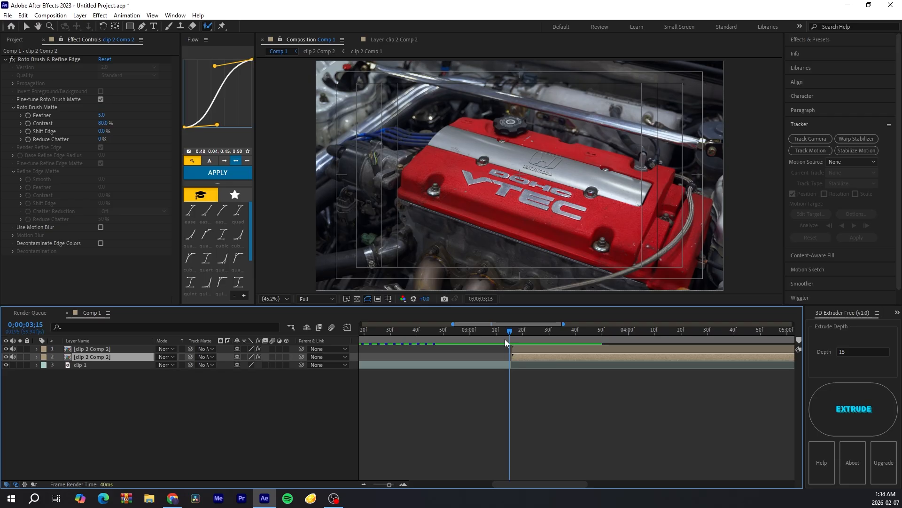
pyautogui.press('pagedown')
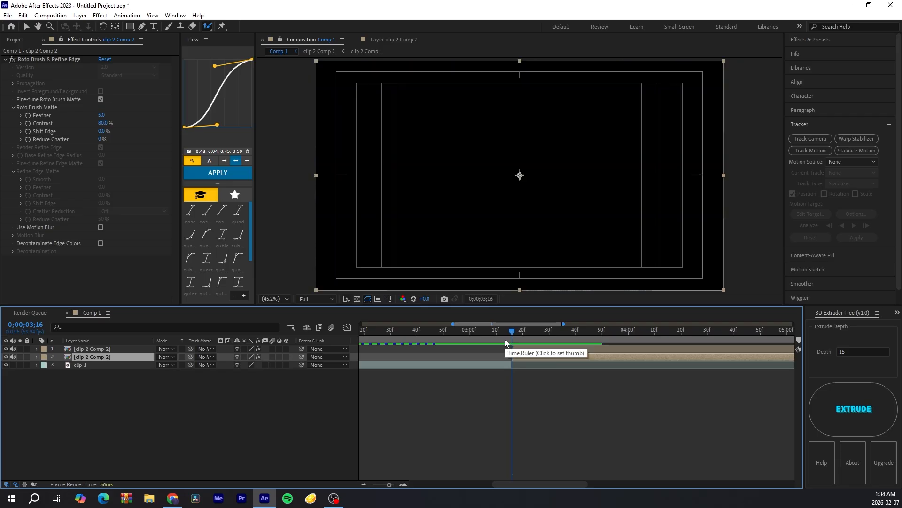
pyautogui.press('pageup')
pyautogui.press('pageup')
pyautogui.press('pageup')
pyautogui.press('pageup')
pyautogui.press('pageup')
pyautogui.press('pageup')
pyautogui.press('pageup')
pyautogui.press('pageup')
pyautogui.press('pageup')
pyautogui.press('pageup')
pyautogui.press('pageup')
pyautogui.press('pageup')
pyautogui.press('pageup')
pyautogui.press('pageup')
pyautogui.press('pageup')
pyautogui.press('pageup')
pyautogui.press('pageup')
pyautogui.press('pageup')
pyautogui.press('pageup')
pyautogui.press('pageup')
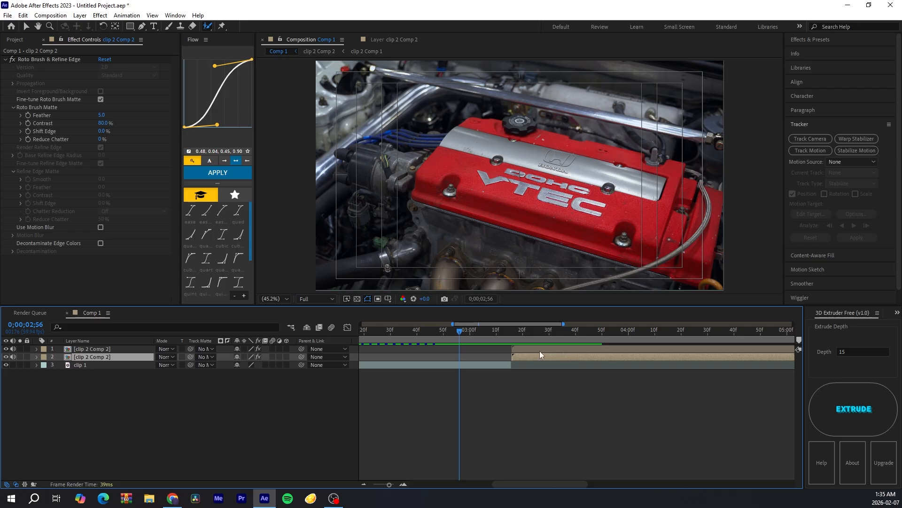
# Step: Slide both duplicated layers so they start at 3:00 in the timeline
pyautogui.keyDown('shift'); pyautogui.click(540, 350); pyautogui.keyUp('shift')
pyautogui.moveTo(529, 356); pyautogui.dragTo(509, 357)
pyautogui.click(511, 355)
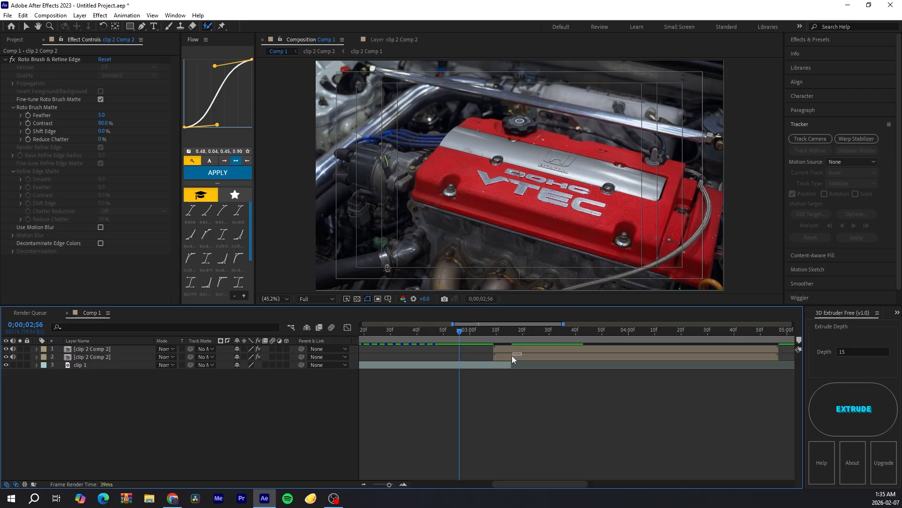
pyautogui.moveTo(519, 355); pyautogui.dragTo(470, 334)
pyautogui.click(464, 335)
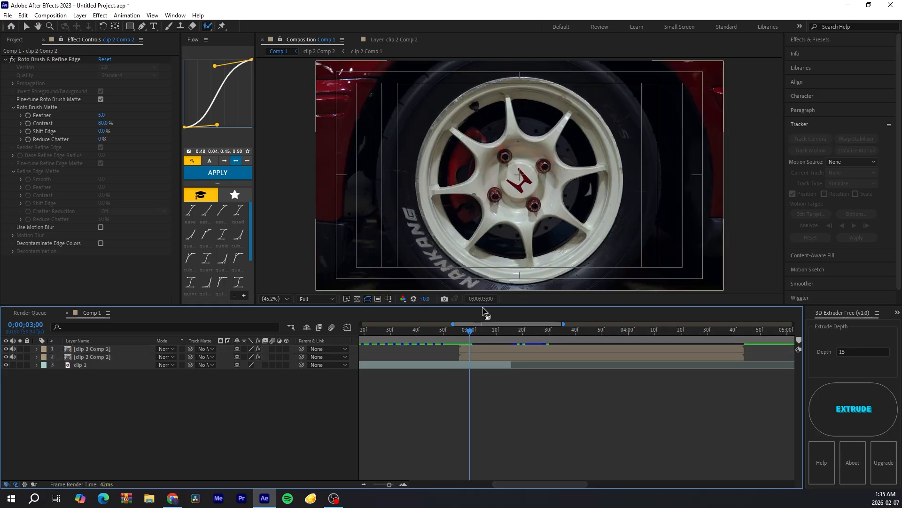
pyautogui.click(475, 349)
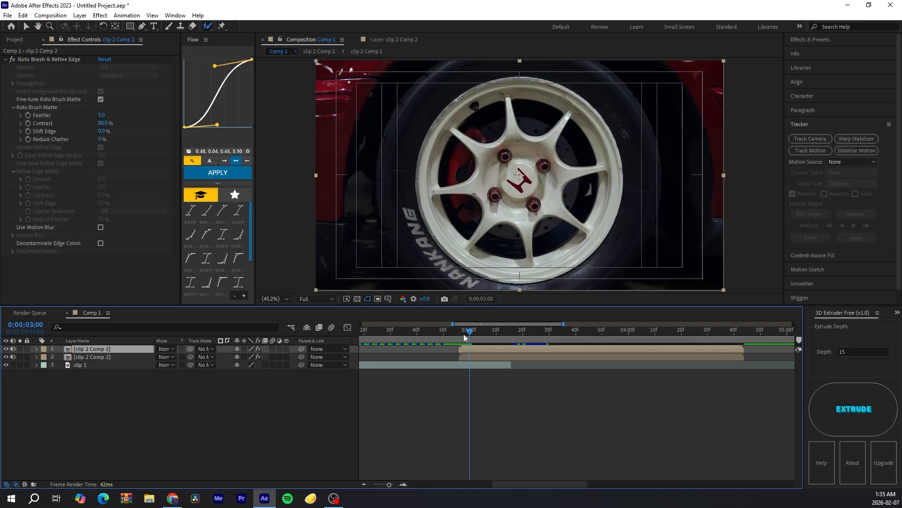
# Step: Slide the second layer to start at about 3:15, hide it, and select the top layer
pyautogui.click(505, 356)
pyautogui.moveTo(459, 357); pyautogui.dragTo(513, 358)
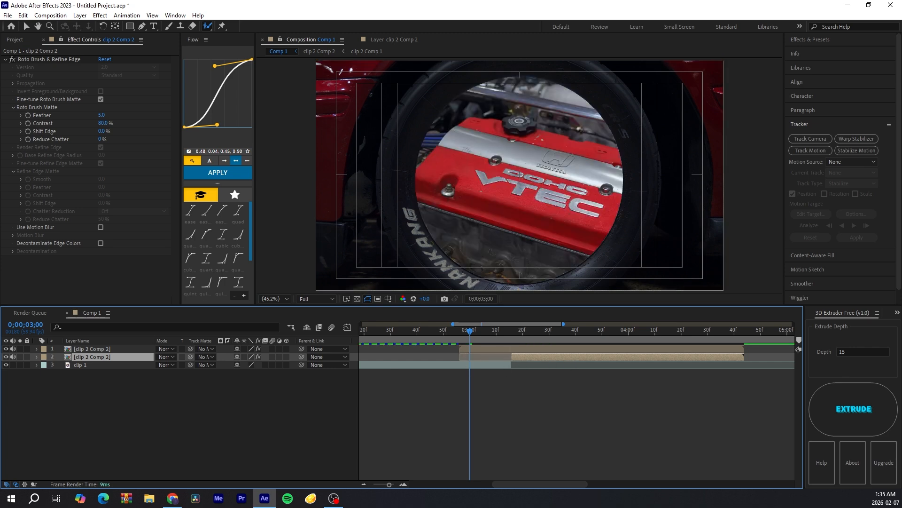
pyautogui.click(4, 359)
pyautogui.click(507, 351)
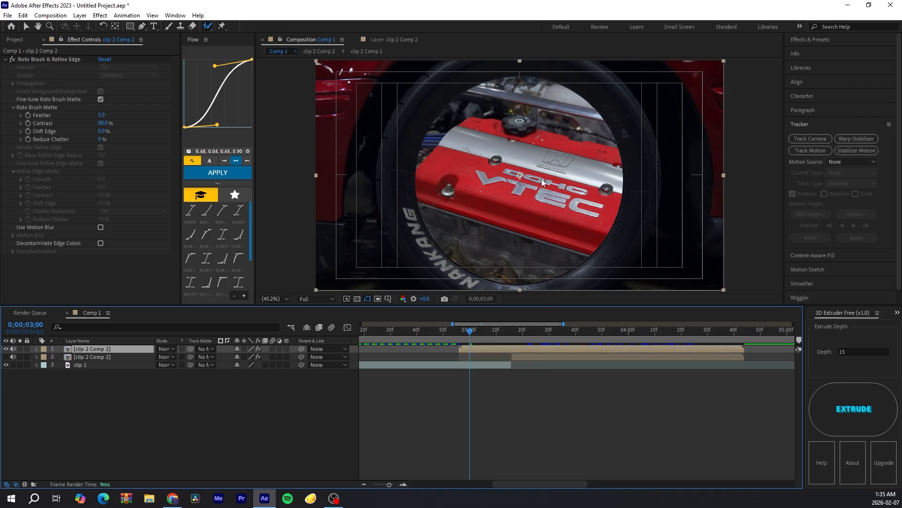
# Step: Keyframe the top layer's Scale at 2:57 and 3:15, enlarging it to about 239% at 2:57
pyautogui.press('pageup')
pyautogui.press('pageup')
pyautogui.press('pageup')
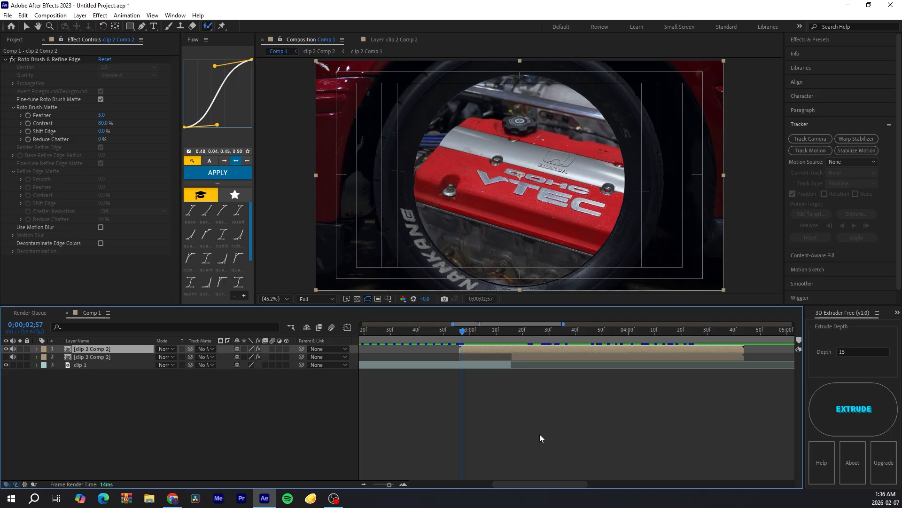
pyautogui.press('s')
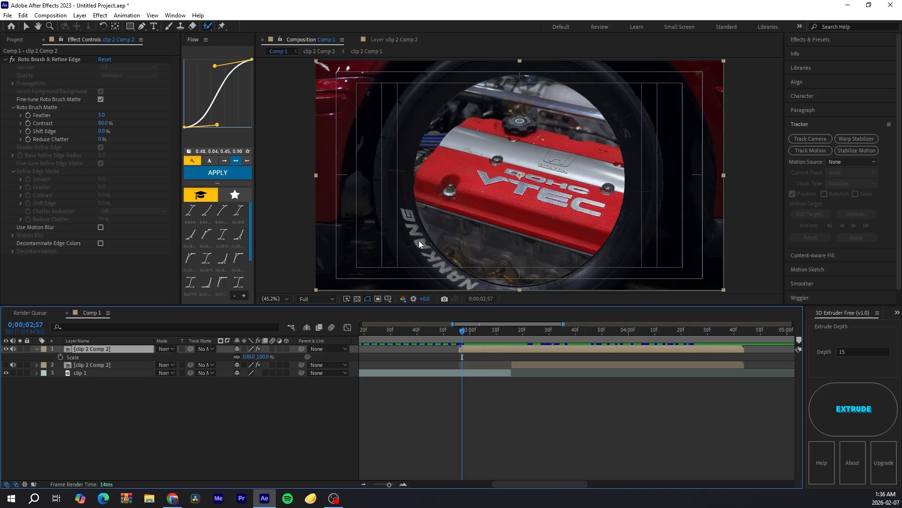
pyautogui.click(61, 358)
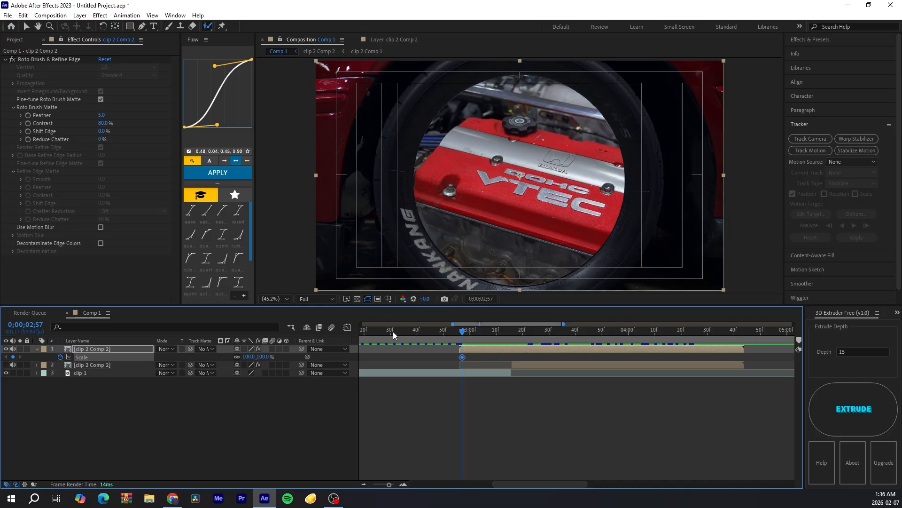
pyautogui.moveTo(493, 331); pyautogui.dragTo(509, 333)
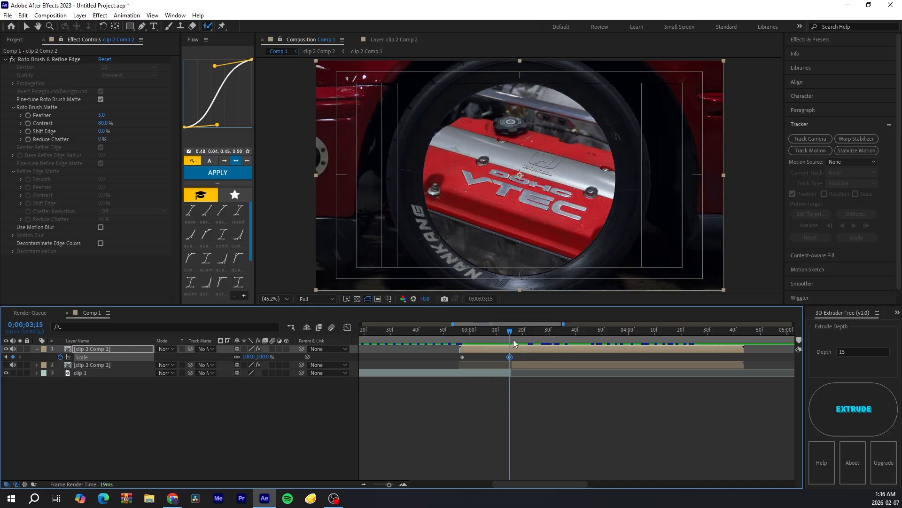
pyautogui.moveTo(507, 333); pyautogui.dragTo(463, 338)
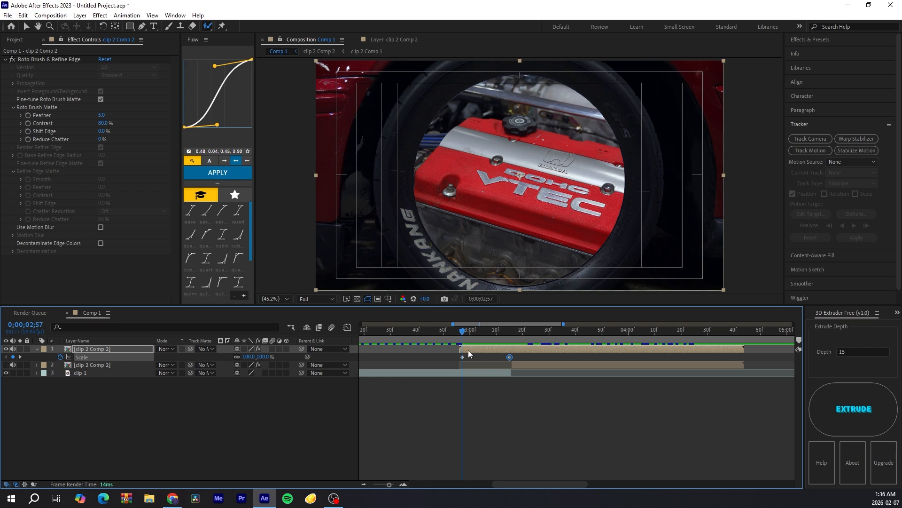
pyautogui.click(473, 347)
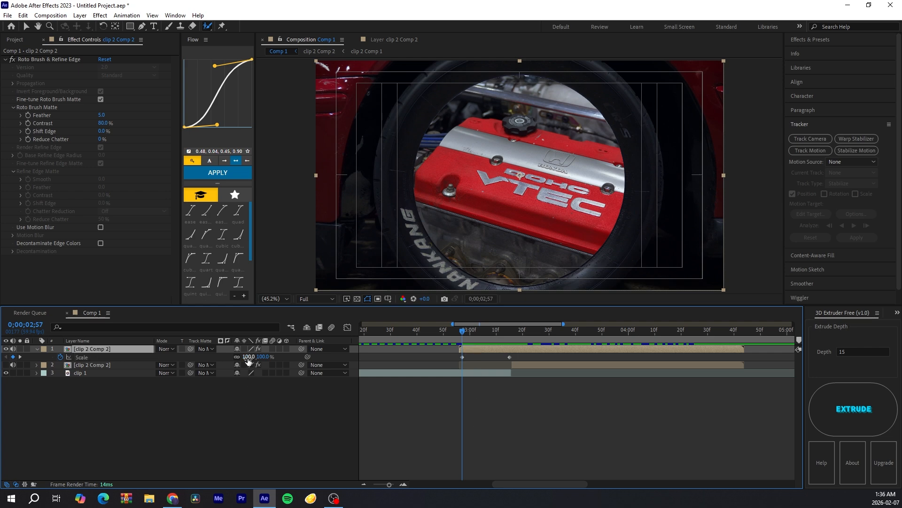
pyautogui.moveTo(248, 357); pyautogui.dragTo(318, 364)
# Step: Select both Scale keyframes and apply Easy Ease to them
pyautogui.click(448, 331)
pyautogui.moveTo(455, 361)
pyautogui.mouseDown()
pyautogui.moveTo(511, 353)
pyautogui.moveTo(443, 359)
pyautogui.moveTo(497, 363)
pyautogui.moveTo(460, 354)
pyautogui.mouseUp()
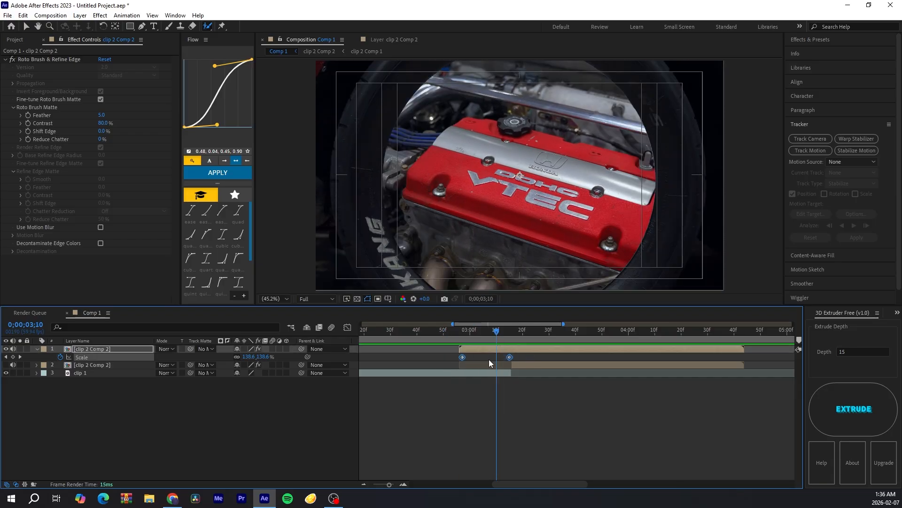
pyautogui.press('F9')
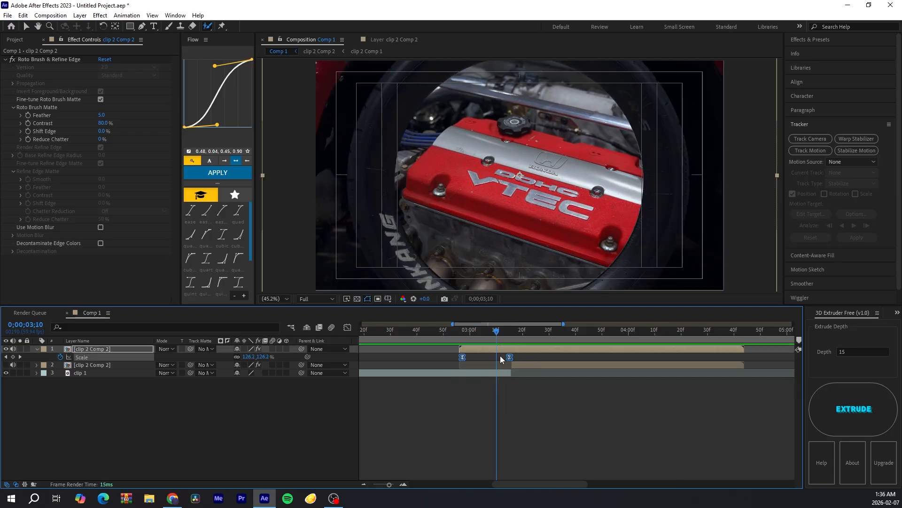
# Step: In the graph editor, pull the Scale keyframe handles out to sharpen the ease curve, then close it
pyautogui.click(347, 328)
pyautogui.press('=')
pyautogui.press('=')
pyautogui.click(443, 397)
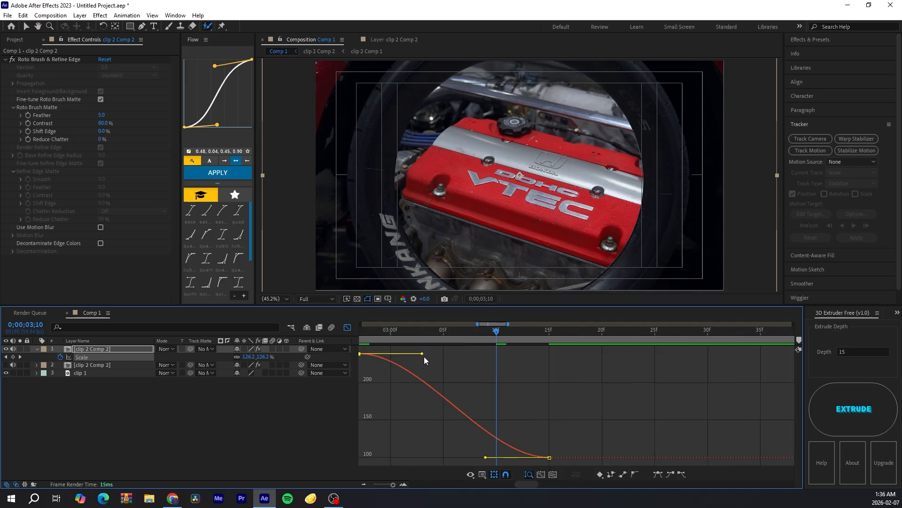
pyautogui.moveTo(423, 355); pyautogui.dragTo(365, 458)
pyautogui.moveTo(486, 457); pyautogui.dragTo(399, 454)
pyautogui.hotkey('shift', 'F3')
# Step: Zoom the timeline out and preview the scale transition around the layers' start
pyautogui.moveTo(490, 332); pyautogui.dragTo(446, 345)
pyautogui.click(364, 484)
pyautogui.click(363, 484)
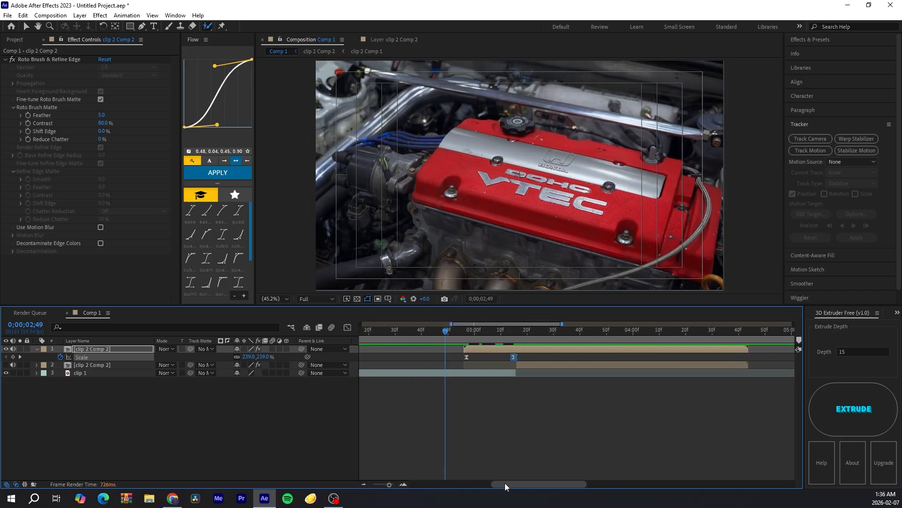
pyautogui.moveTo(505, 483); pyautogui.dragTo(504, 481)
pyautogui.press('space')
pyautogui.press('space')
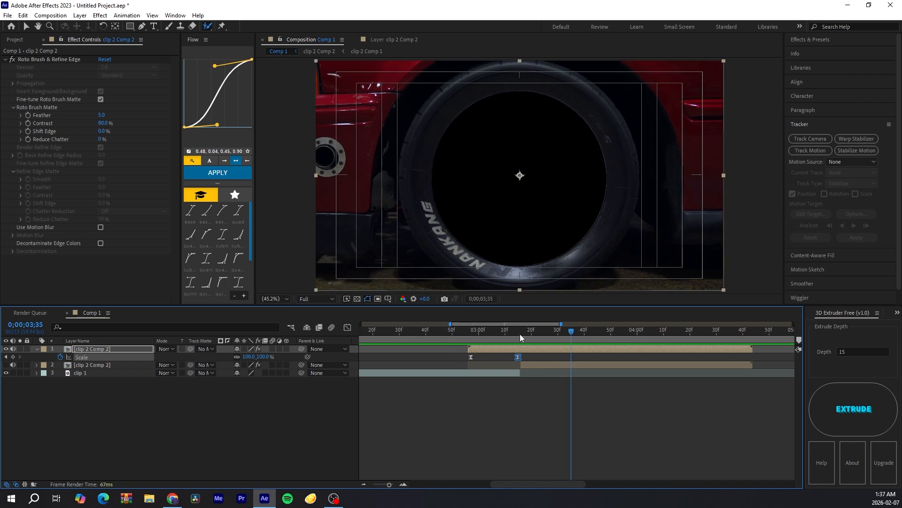
pyautogui.moveTo(521, 333); pyautogui.dragTo(489, 349)
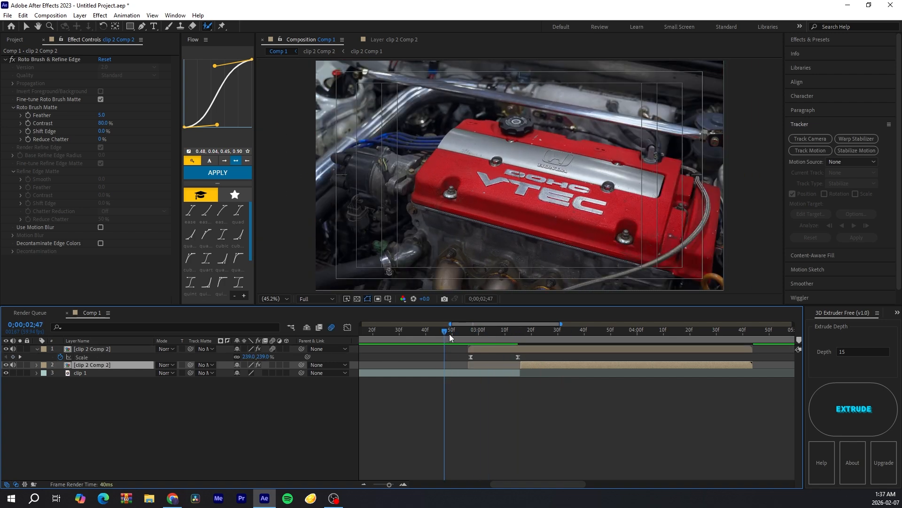
# Step: Slide the second layer to start at about 3:07 under the scale animation
pyautogui.moveTo(449, 335); pyautogui.dragTo(498, 331)
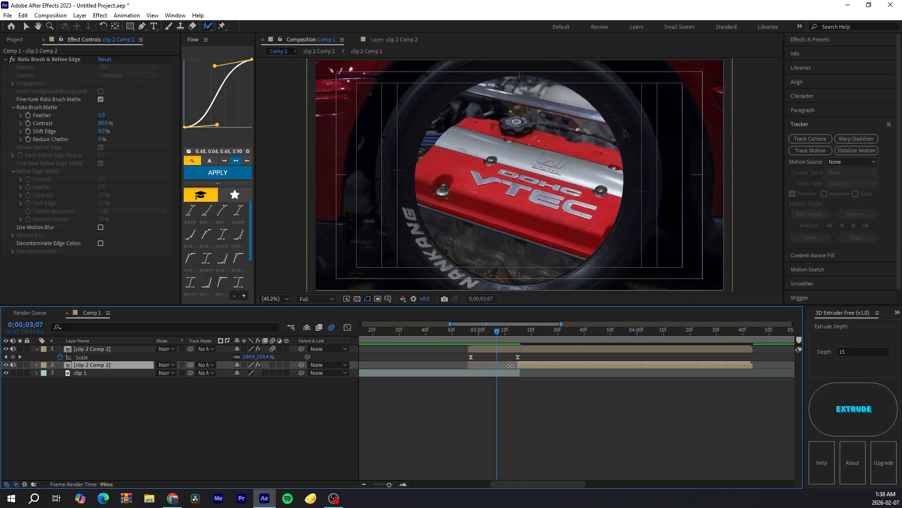
pyautogui.moveTo(520, 366); pyautogui.dragTo(498, 371)
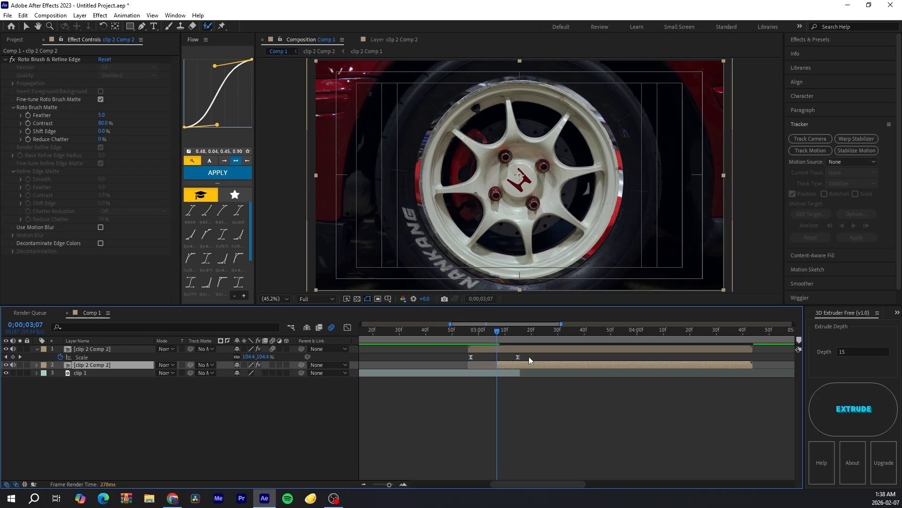
pyautogui.moveTo(529, 356); pyautogui.dragTo(456, 357)
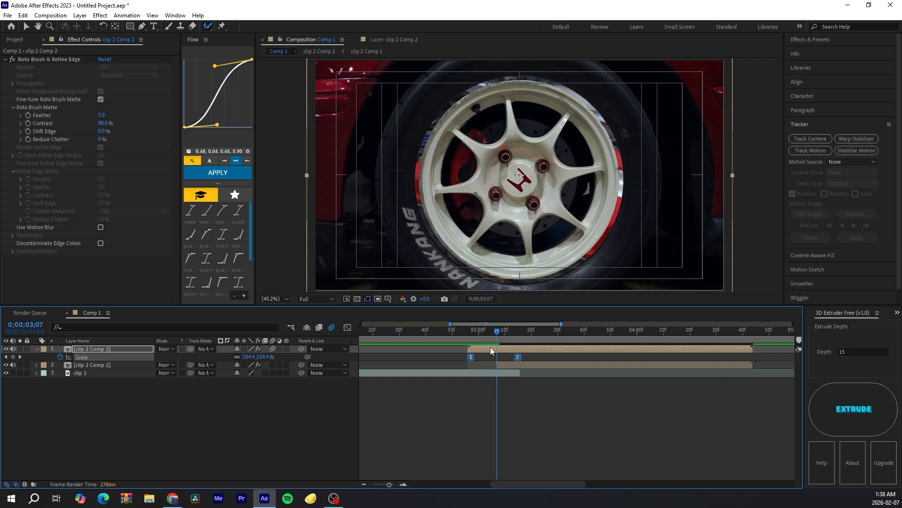
pyautogui.moveTo(491, 335); pyautogui.dragTo(470, 336)
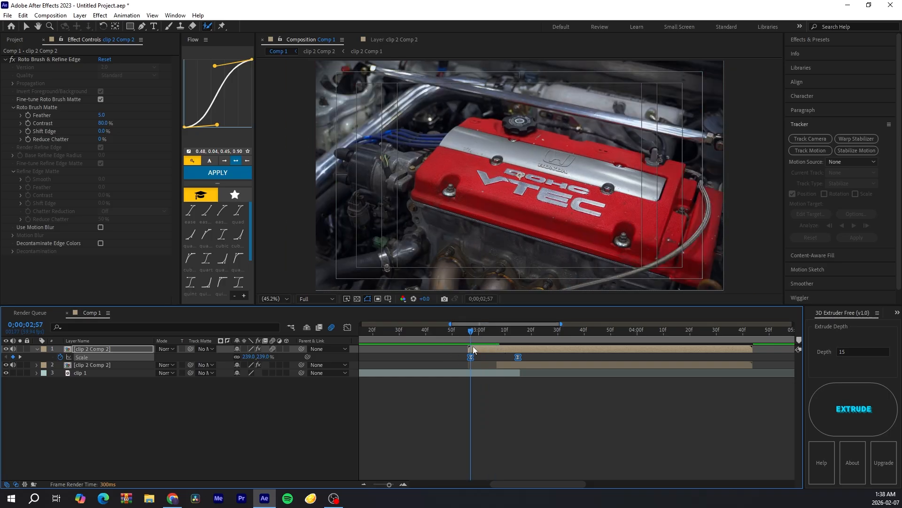
# Step: Select the second layer and turn off the Title/Action Safe guides in the composition view
pyautogui.click(124, 364)
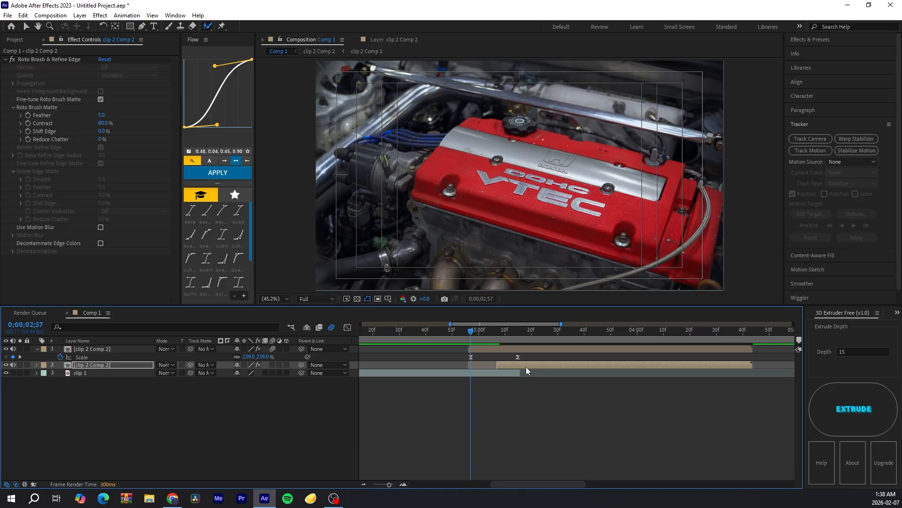
pyautogui.moveTo(474, 329); pyautogui.dragTo(500, 338)
pyautogui.click(388, 298)
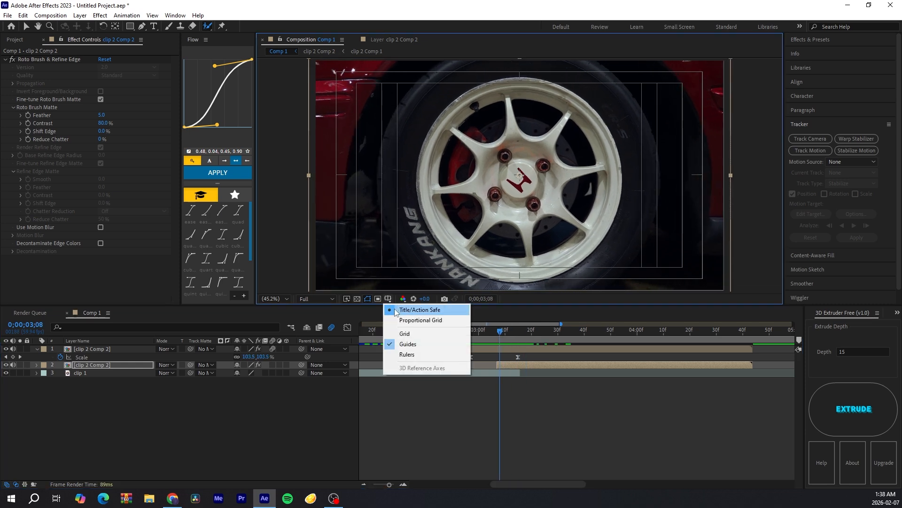
pyautogui.click(395, 309)
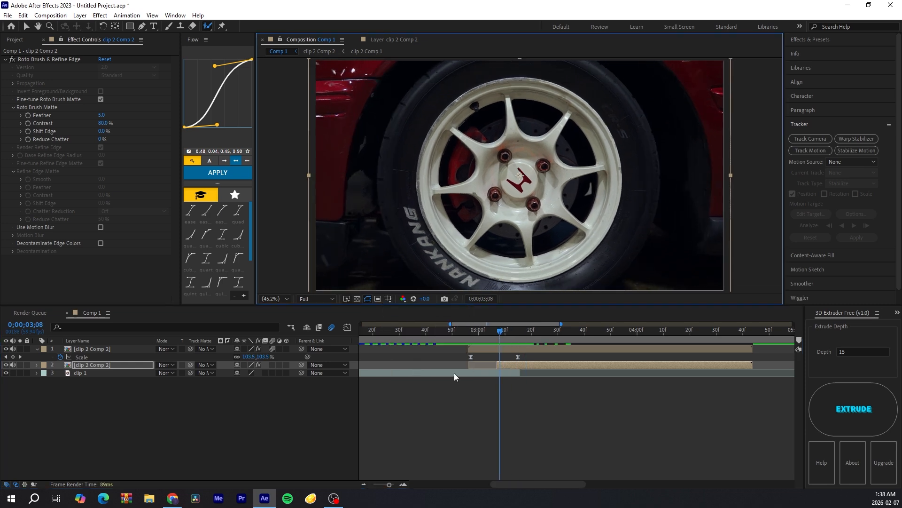
# Step: Add Position and Rotation keyframes on the second layer at 3:07 and 3:15
pyautogui.click(497, 332)
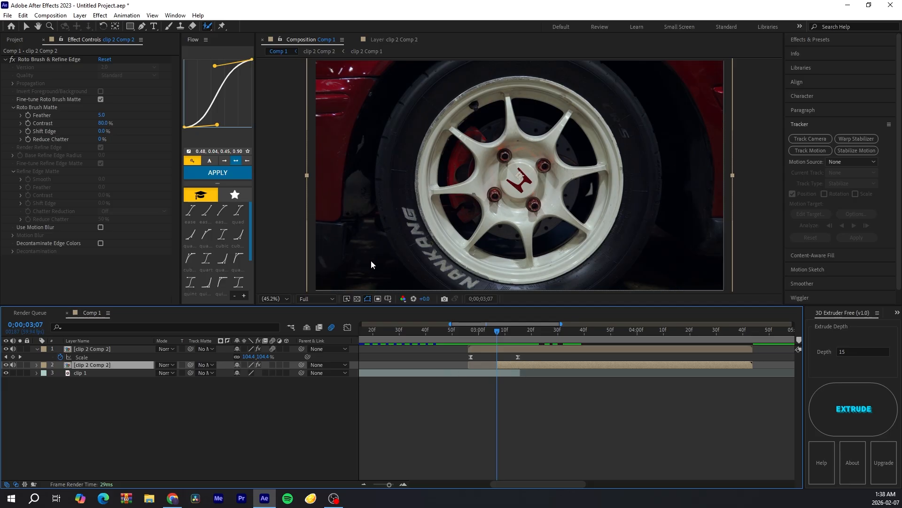
pyautogui.press('p')
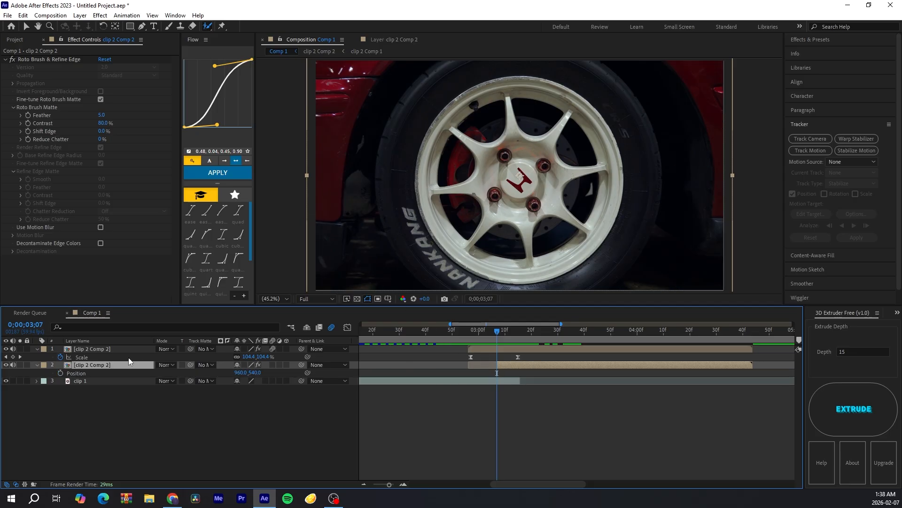
pyautogui.hotkey('shift', 'r')
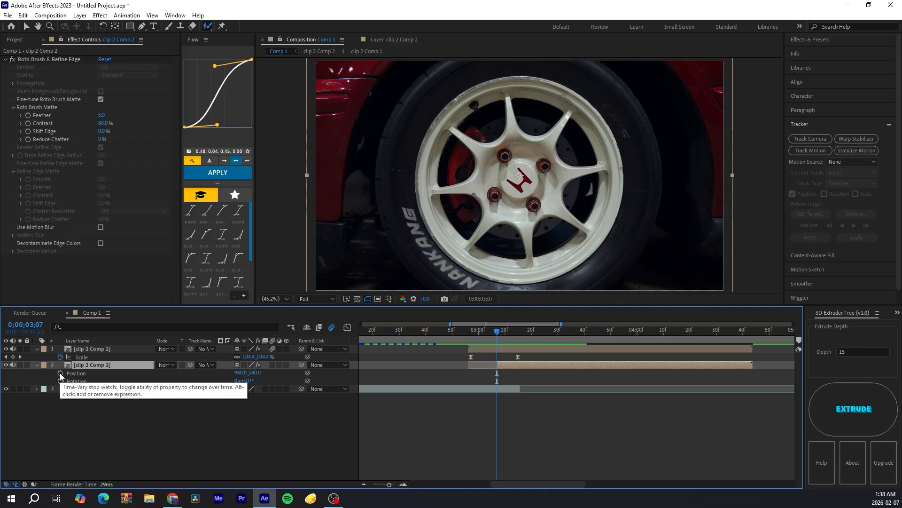
pyautogui.click(60, 372)
pyautogui.click(59, 381)
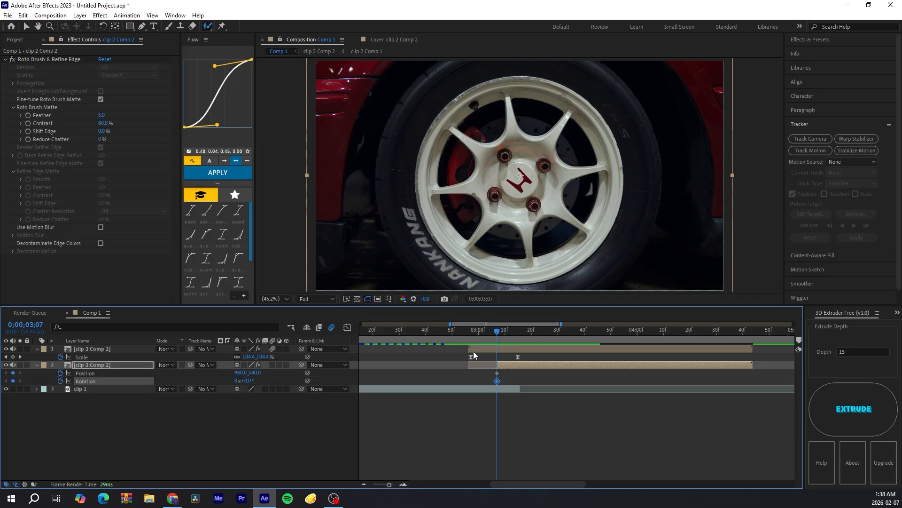
pyautogui.click(520, 330)
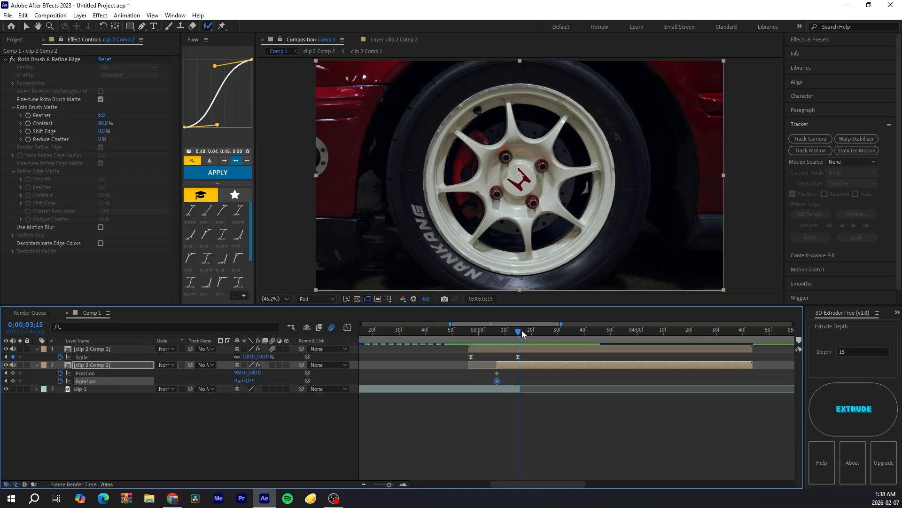
pyautogui.click(13, 372)
pyautogui.click(13, 381)
pyautogui.moveTo(517, 331); pyautogui.dragTo(497, 333)
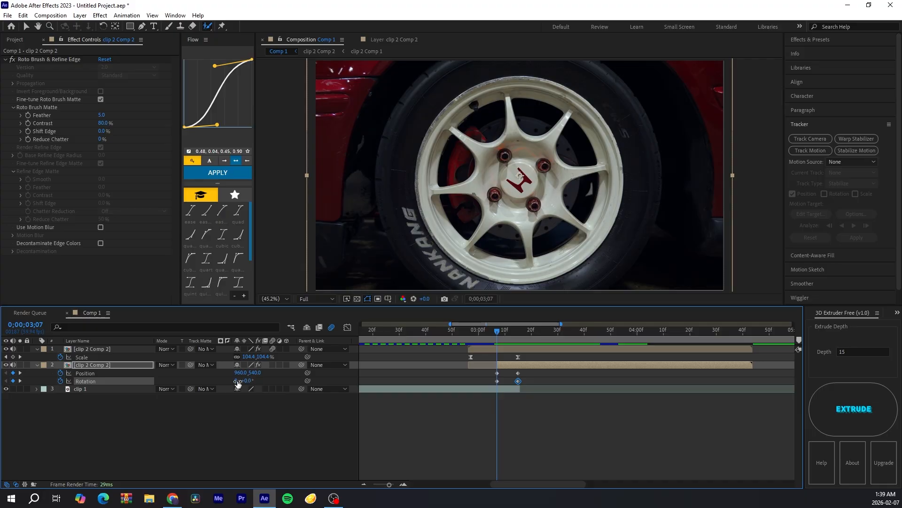
# Step: At 3:07, set the second layer's Rotation to 1x and move its Position X to about 2043
pyautogui.click(236, 380)
pyautogui.write('1')
pyautogui.click(242, 421)
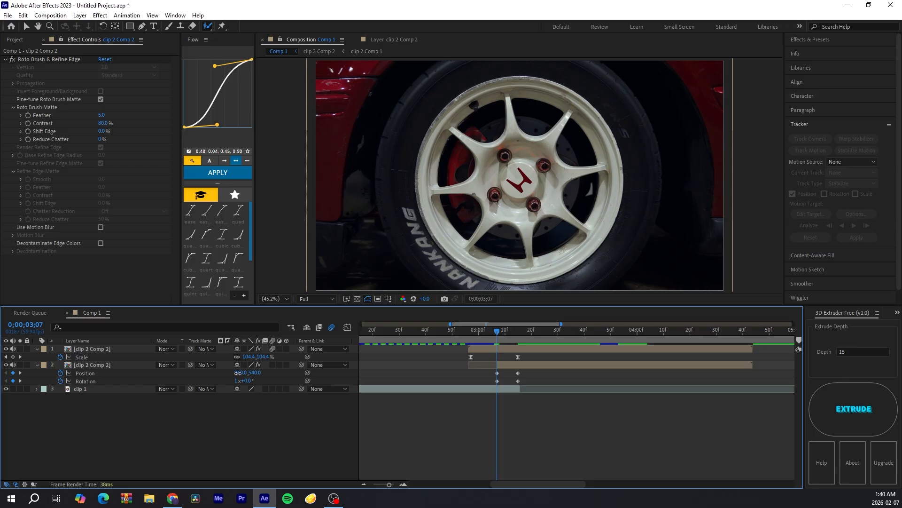
pyautogui.moveTo(239, 373); pyautogui.dragTo(608, 329)
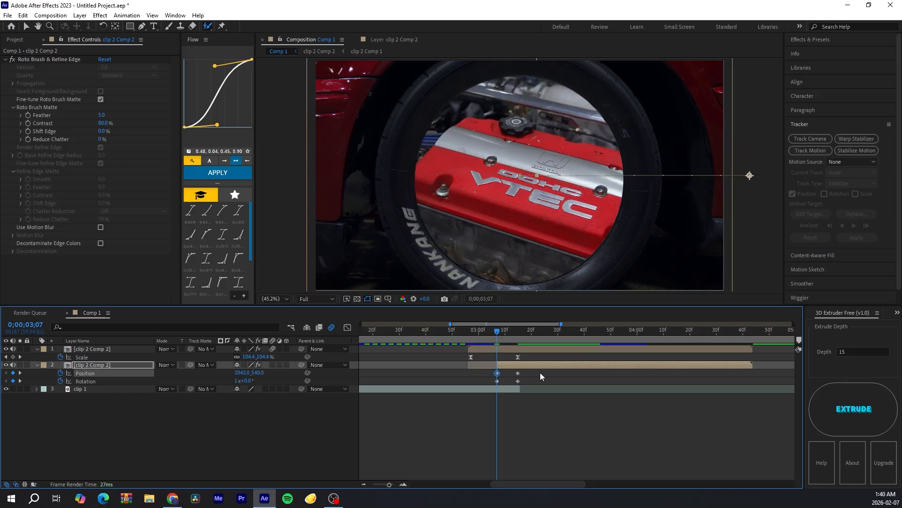
# Step: Select the Position and Rotation keyframes and apply Easy Ease to them
pyautogui.moveTo(498, 332); pyautogui.dragTo(516, 332)
pyautogui.moveTo(543, 372); pyautogui.dragTo(486, 382)
pyautogui.press('=')
pyautogui.press('=')
pyautogui.press('=')
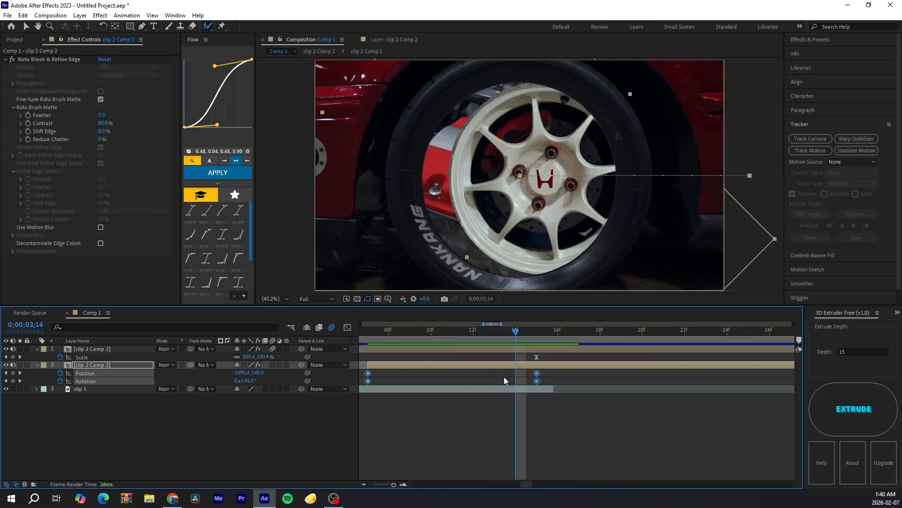
pyautogui.press('F9')
# Step: In the graph editor, stretch the first Rotation keyframe's influence handle to reshape the rotation speed curve
pyautogui.click(408, 412)
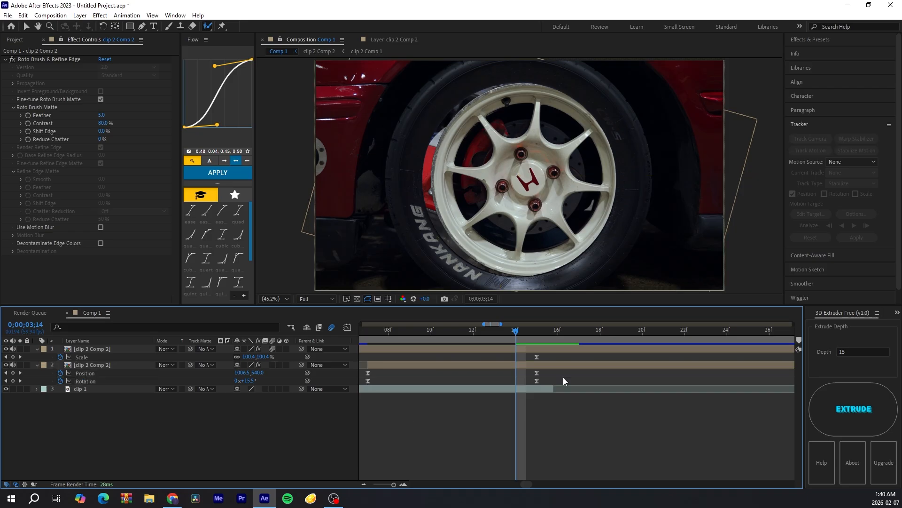
pyautogui.click(366, 381)
pyautogui.hotkey('shift', 'F3')
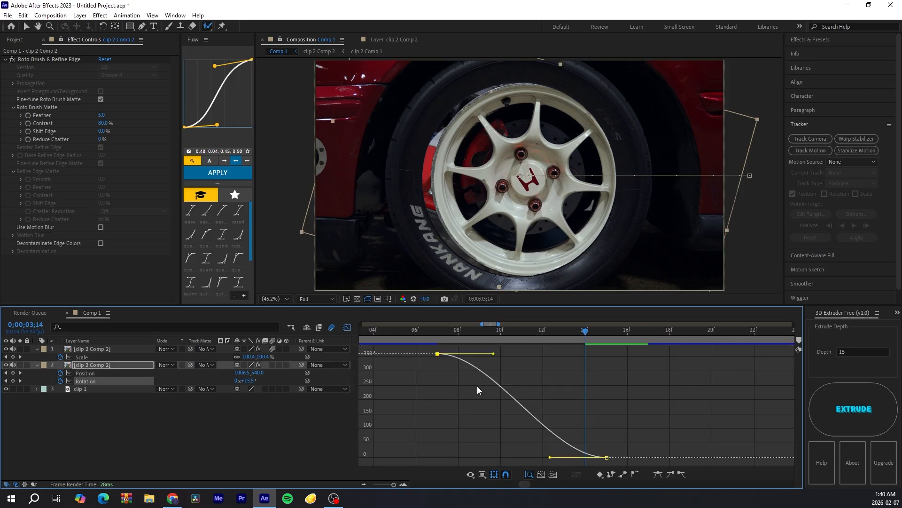
pyautogui.moveTo(493, 353); pyautogui.dragTo(450, 408)
pyautogui.press('pagedown')
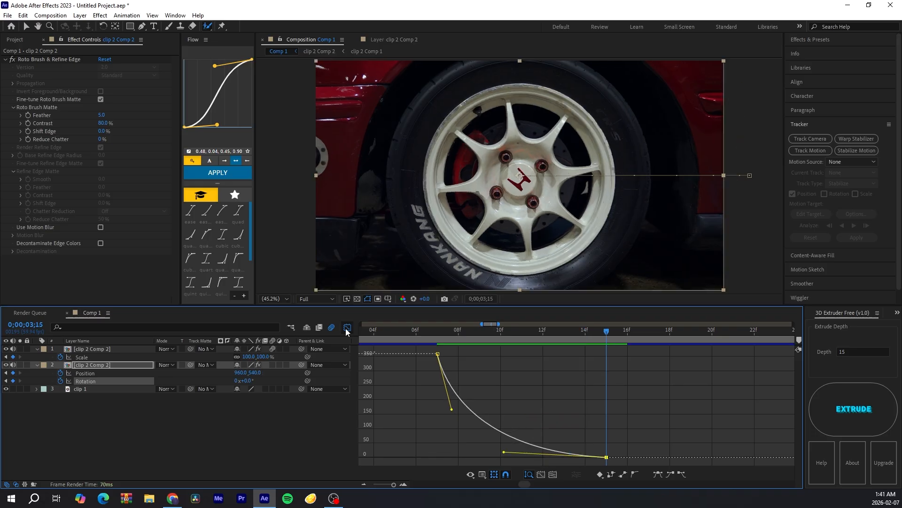
# Step: At 3:07, separate the second layer's Position into X and Y dimensions and apply Easy Ease to their keyframes
pyautogui.click(348, 327)
pyautogui.moveTo(574, 328); pyautogui.dragTo(437, 330)
pyautogui.click(633, 381)
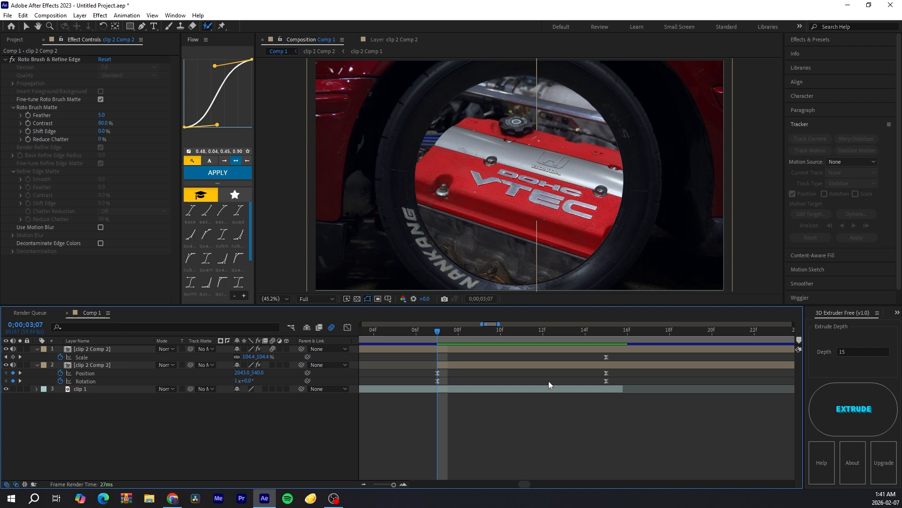
pyautogui.moveTo(630, 373); pyautogui.dragTo(425, 373)
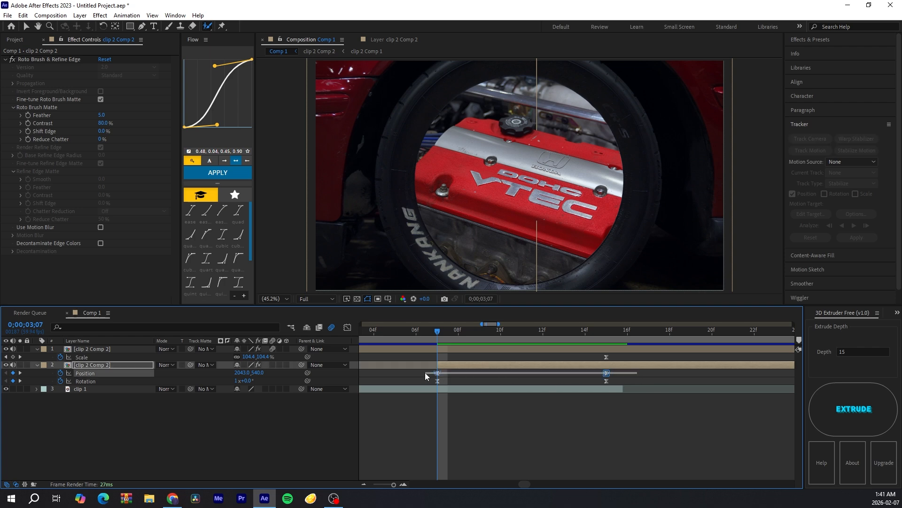
pyautogui.rightClick(92, 374)
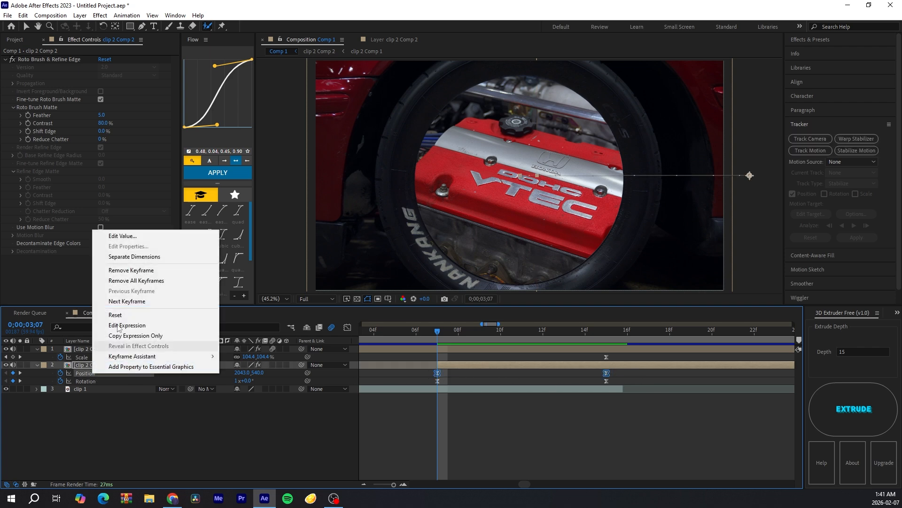
pyautogui.click(140, 261)
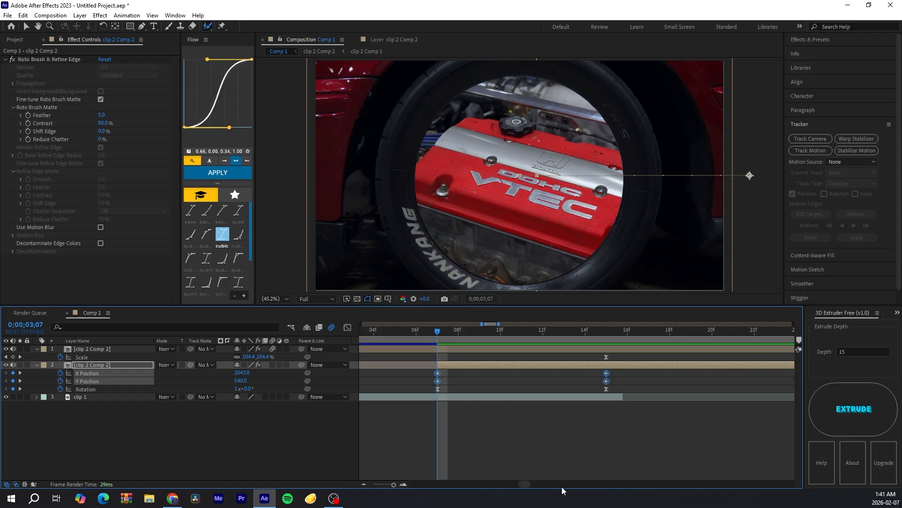
pyautogui.press('F9')
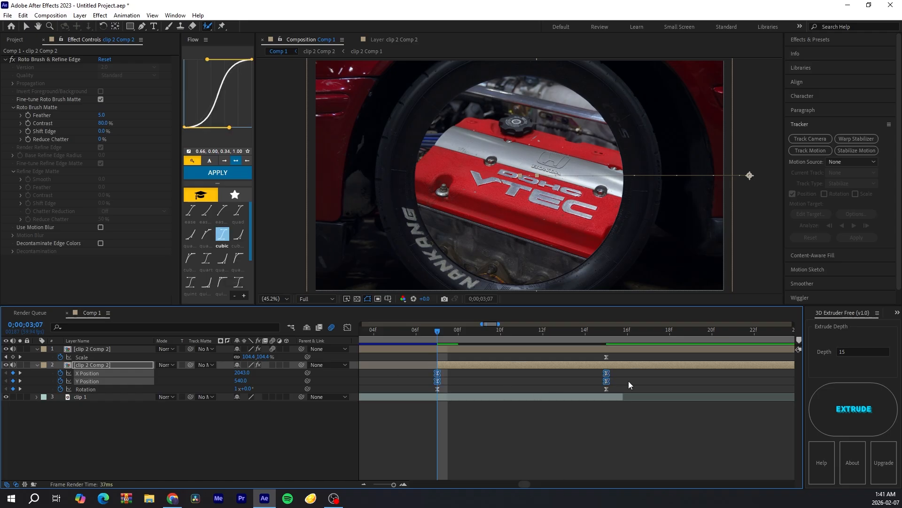
# Step: In the graph editor, adjust the X Position keyframe handles so the move starts fast and eases into the end
pyautogui.click(347, 328)
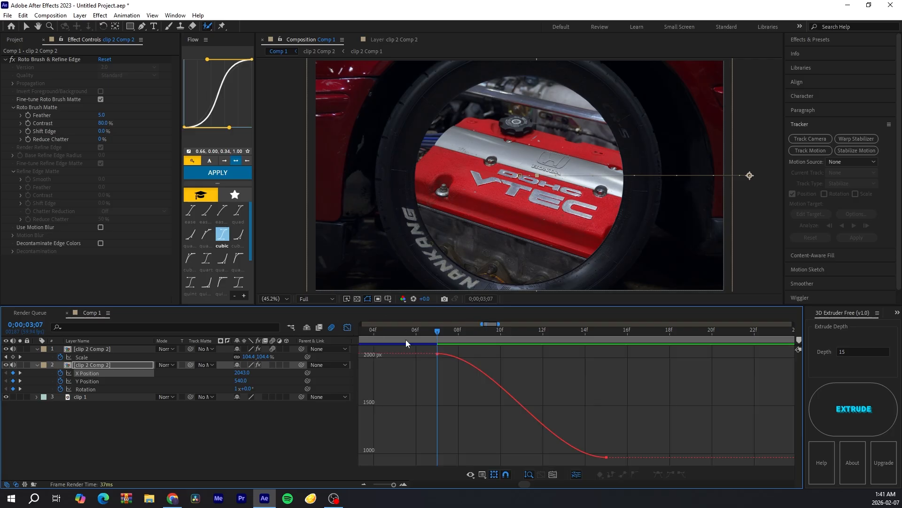
pyautogui.click(480, 366)
pyautogui.moveTo(494, 354); pyautogui.dragTo(449, 413)
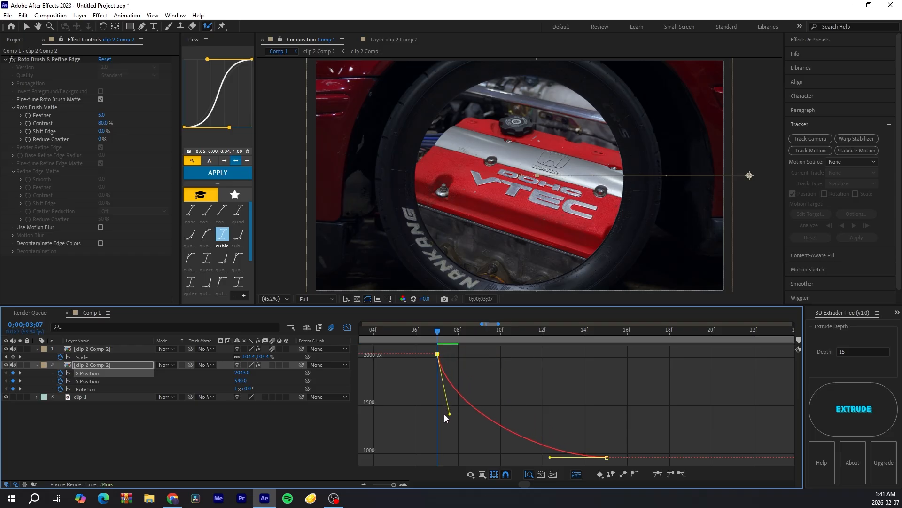
pyautogui.moveTo(550, 457); pyautogui.dragTo(490, 456)
pyautogui.hotkey('shift', 'F3')
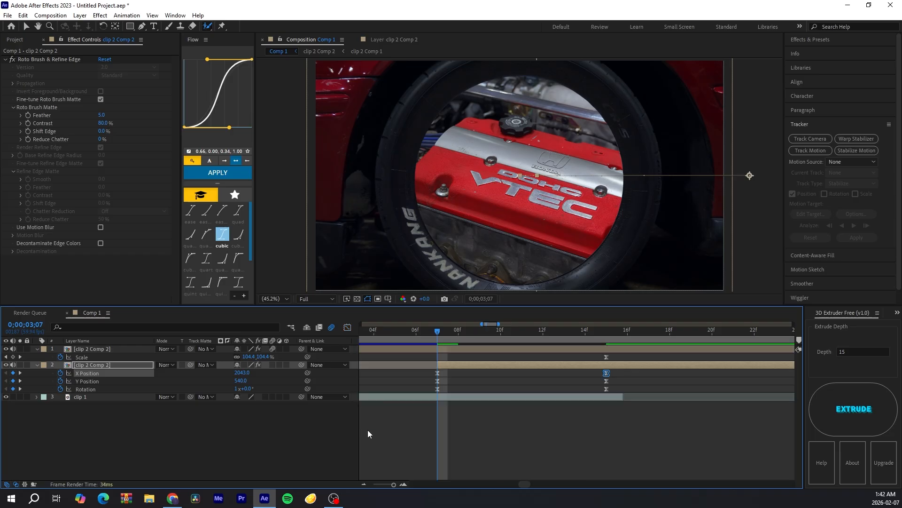
# Step: Set the composition preview resolution to Half
pyautogui.click(364, 484)
pyautogui.click(364, 484)
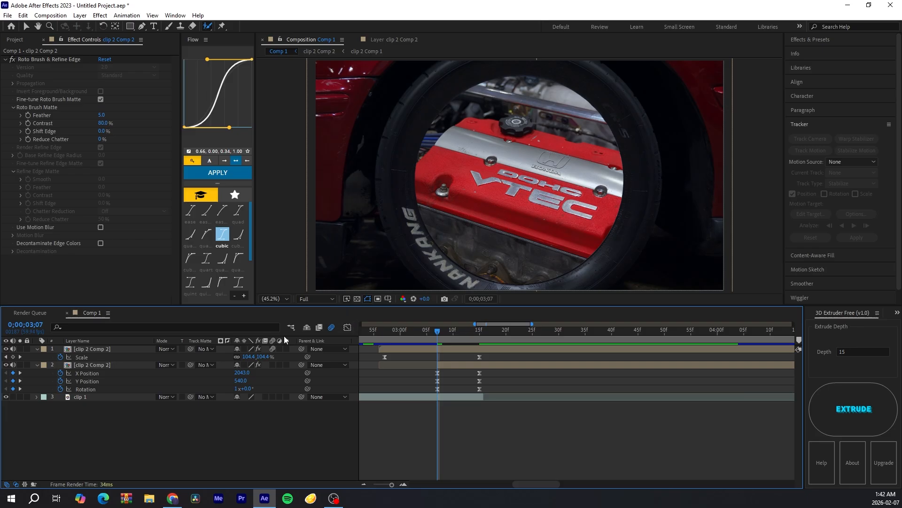
pyautogui.click(273, 364)
pyautogui.click(447, 366)
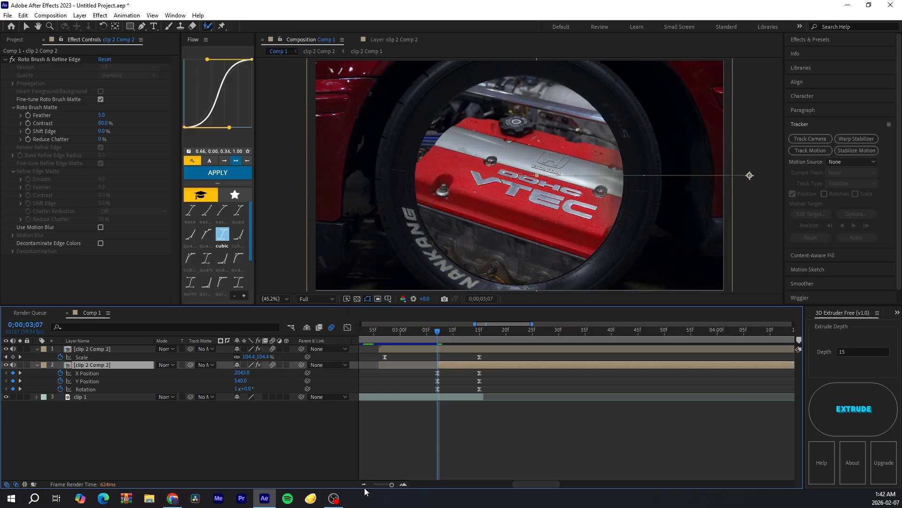
pyautogui.click(365, 484)
pyautogui.click(364, 484)
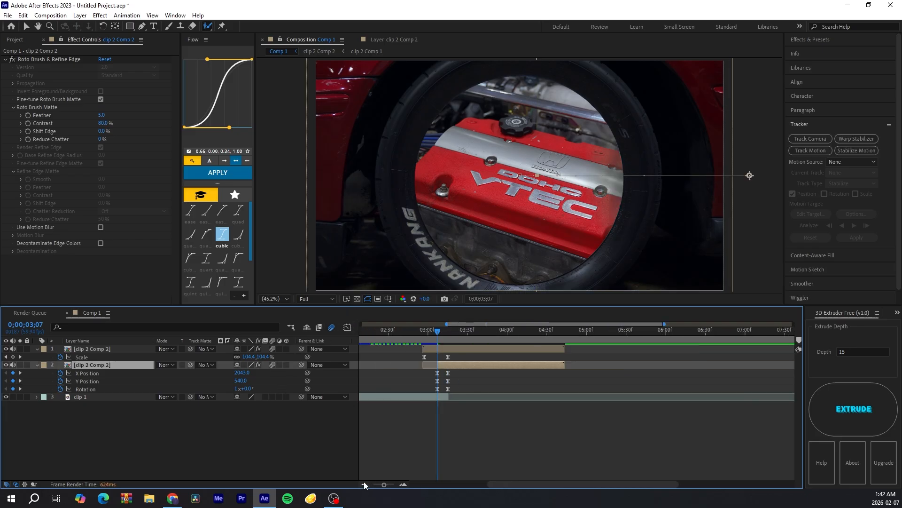
pyautogui.click(332, 299)
pyautogui.click(312, 331)
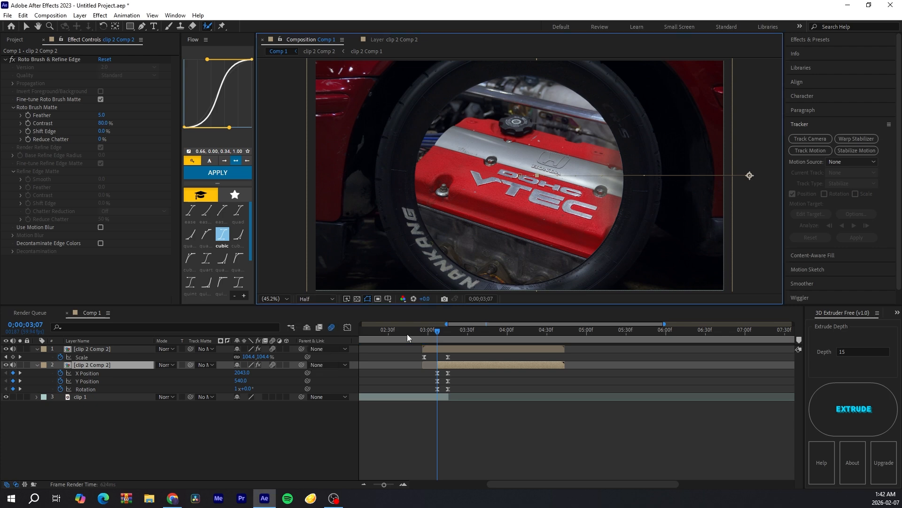
pyautogui.moveTo(407, 331); pyautogui.dragTo(402, 331)
# Step: Scrub and play back the transition around the 3:00 mark to review the motion
pyautogui.click(483, 415)
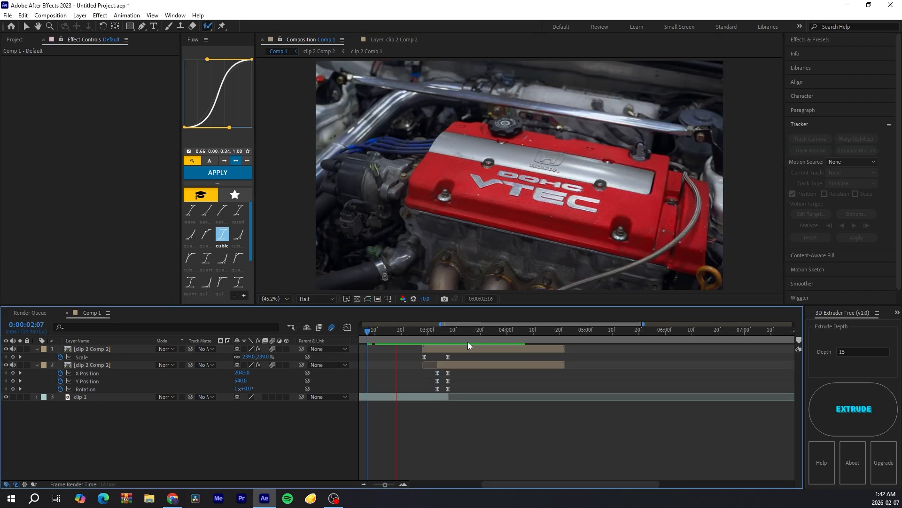
pyautogui.moveTo(446, 330); pyautogui.dragTo(426, 336)
pyautogui.click(379, 338)
pyautogui.press('space')
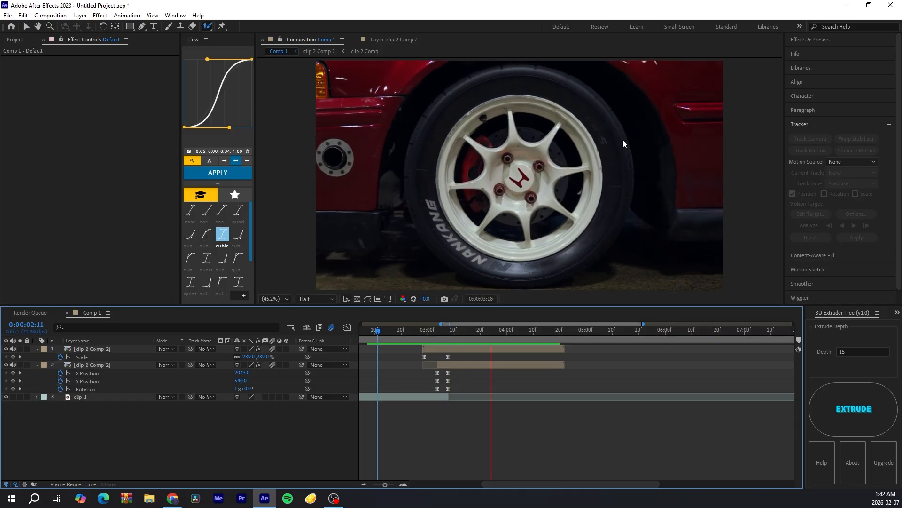
pyautogui.click(386, 334)
pyautogui.press('space')
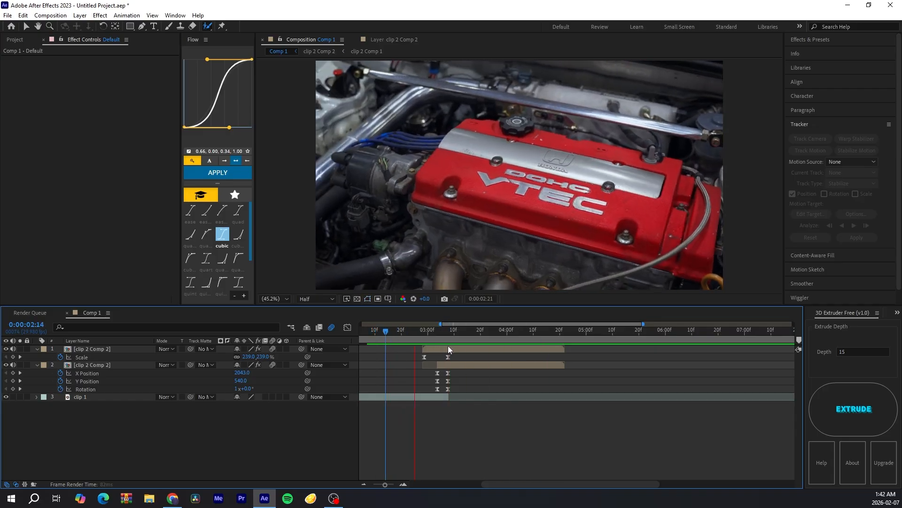
pyautogui.moveTo(449, 337); pyautogui.dragTo(413, 370)
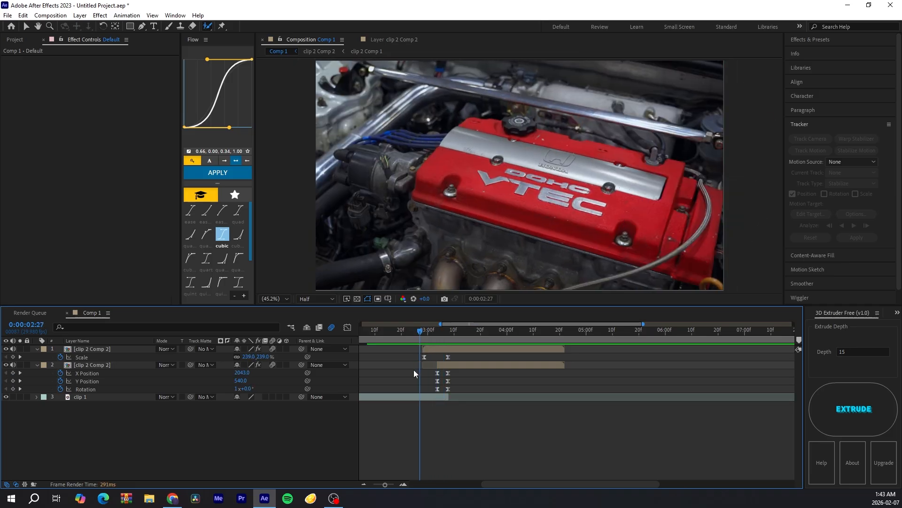
# Step: Try extending clip 1's end and shifting the second layer's end keyframes later, undoing all three changes
pyautogui.click(404, 484)
pyautogui.click(403, 484)
pyautogui.moveTo(522, 484); pyautogui.dragTo(526, 485)
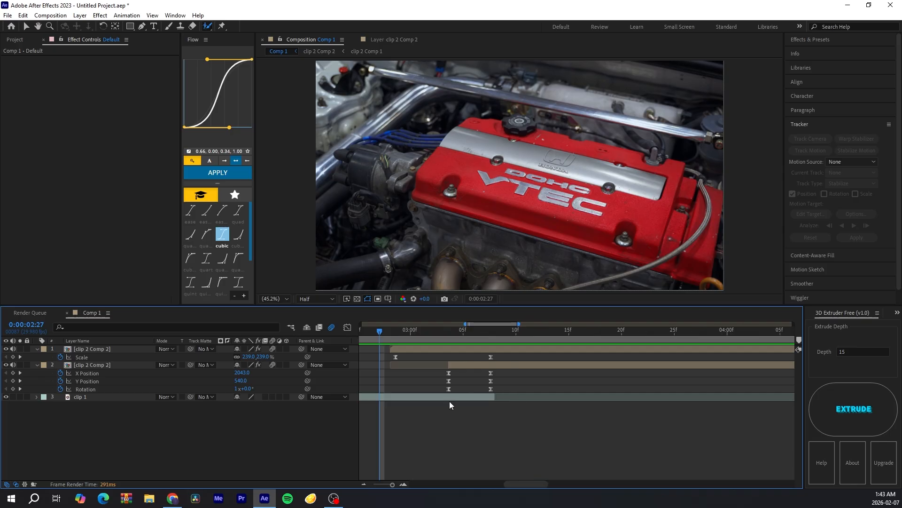
pyautogui.click(450, 398)
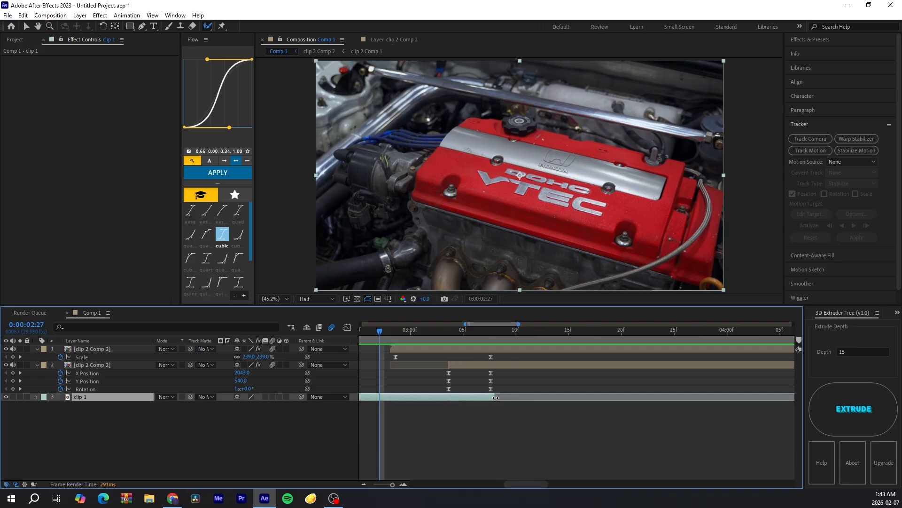
pyautogui.moveTo(495, 398); pyautogui.dragTo(558, 398)
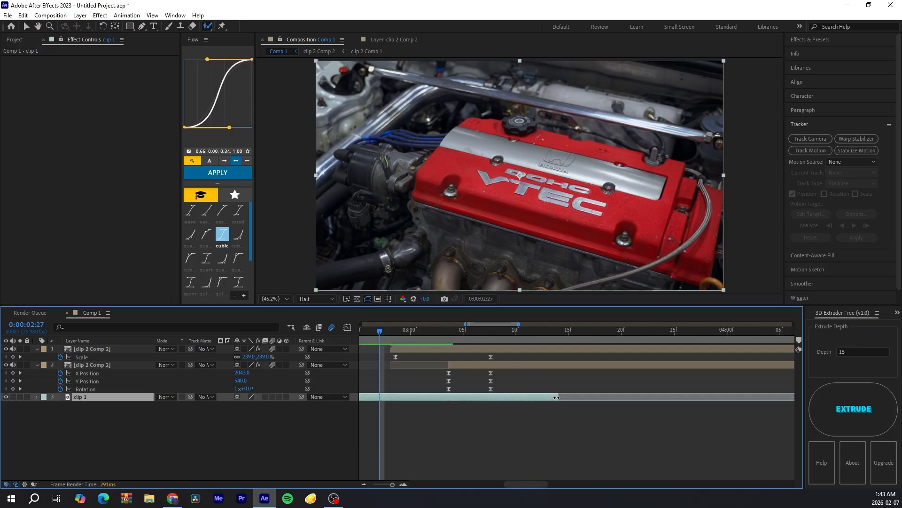
pyautogui.click(501, 371)
pyautogui.moveTo(501, 375); pyautogui.dragTo(476, 388)
pyautogui.click(558, 397)
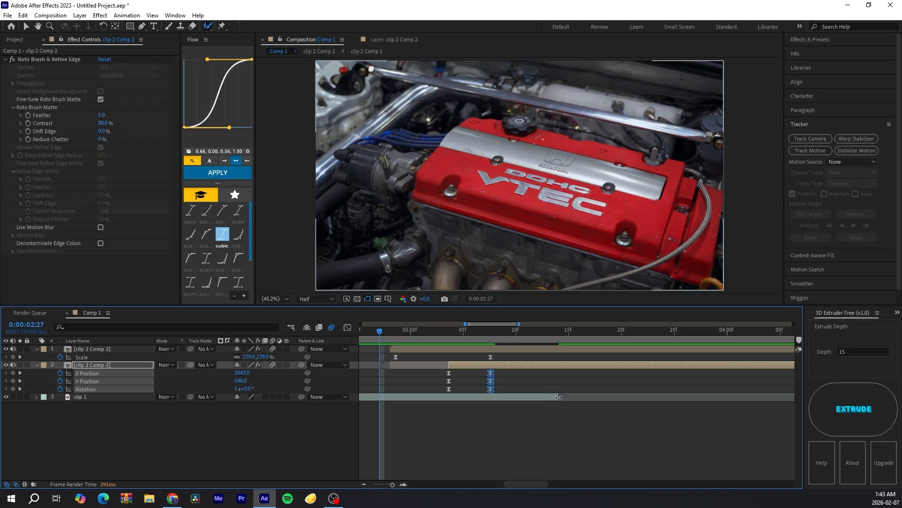
pyautogui.moveTo(558, 397); pyautogui.dragTo(523, 392)
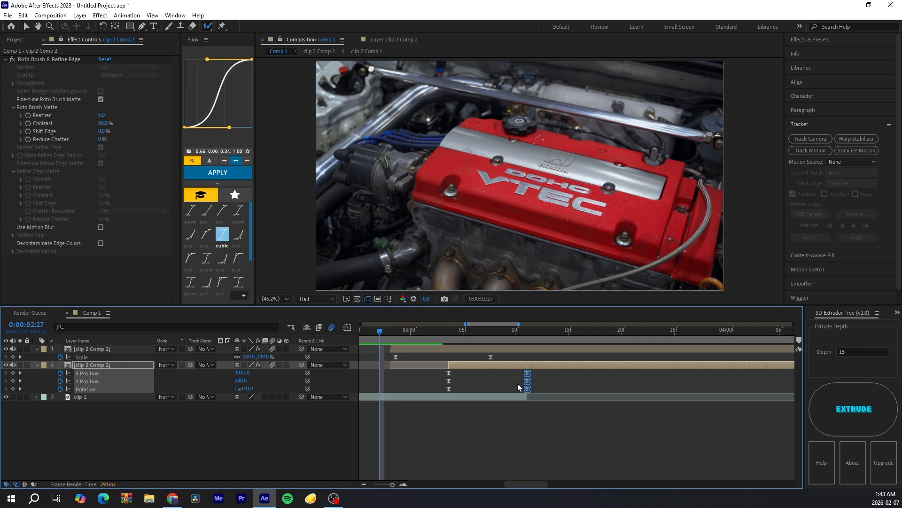
pyautogui.hotkey('ctrl', 'z')
pyautogui.hotkey('ctrl', 'z')
pyautogui.hotkey('ctrl', 'z')
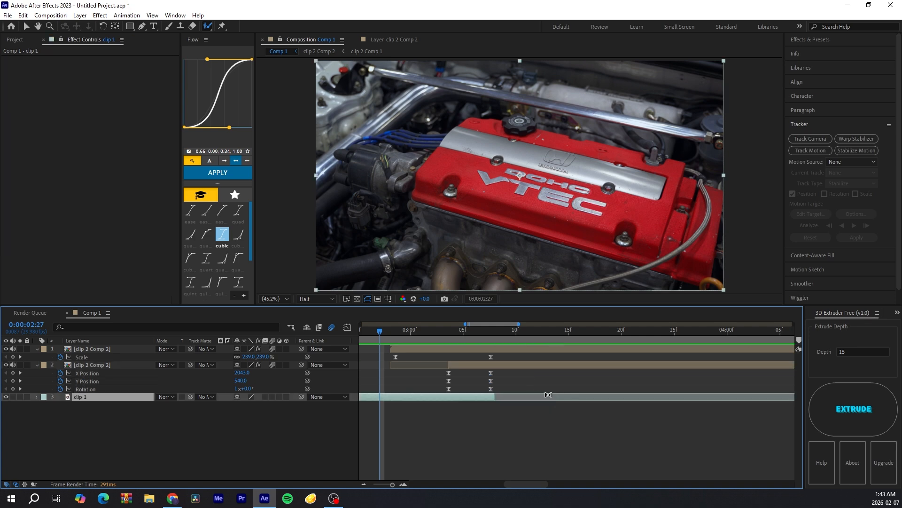
# Step: Move the second layer's starting Position and Rotation keyframes earlier to 3:01
pyautogui.press('space')
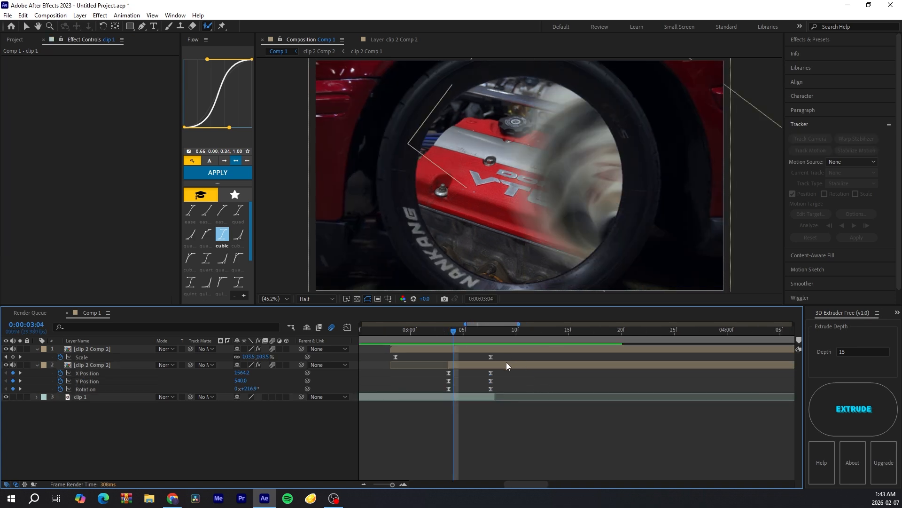
pyautogui.click(472, 398)
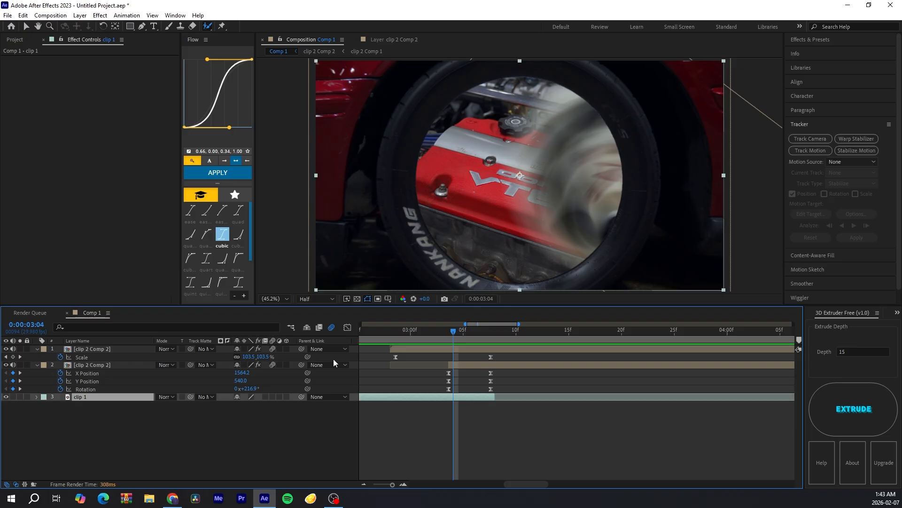
pyautogui.moveTo(448, 334); pyautogui.dragTo(418, 340)
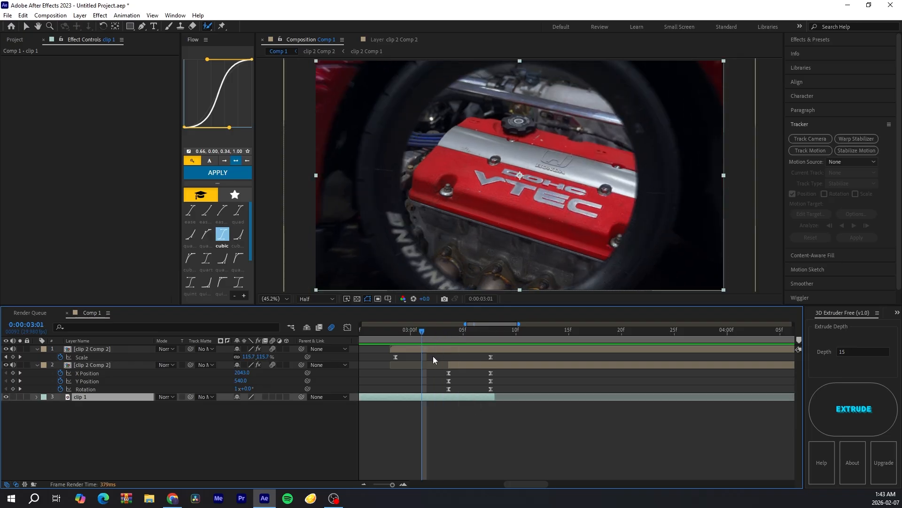
pyautogui.click(450, 364)
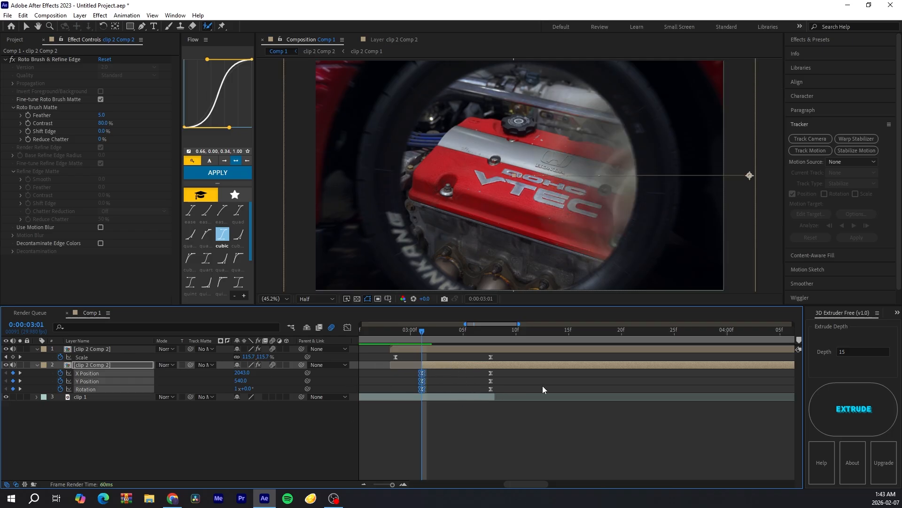
# Step: Select the X Position keyframes and reshape their speed curve handle in the graph editor
pyautogui.click(511, 408)
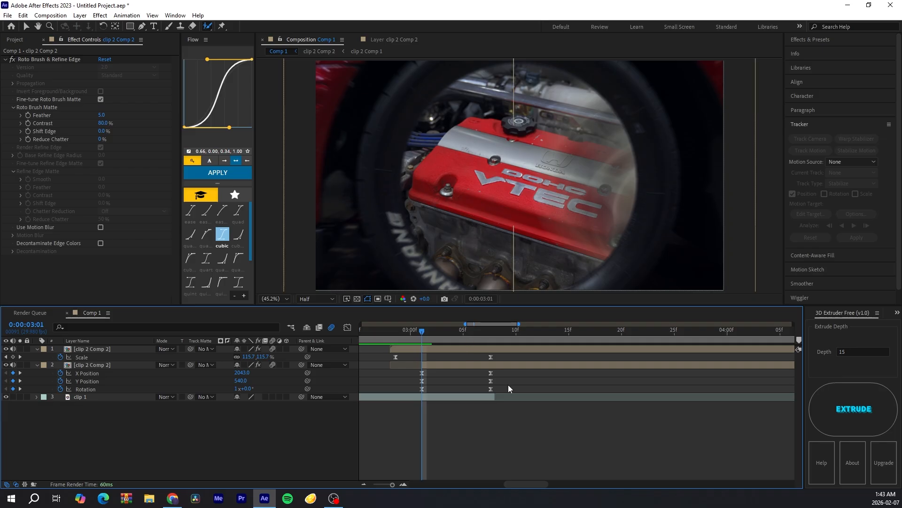
pyautogui.moveTo(510, 374); pyautogui.dragTo(376, 396)
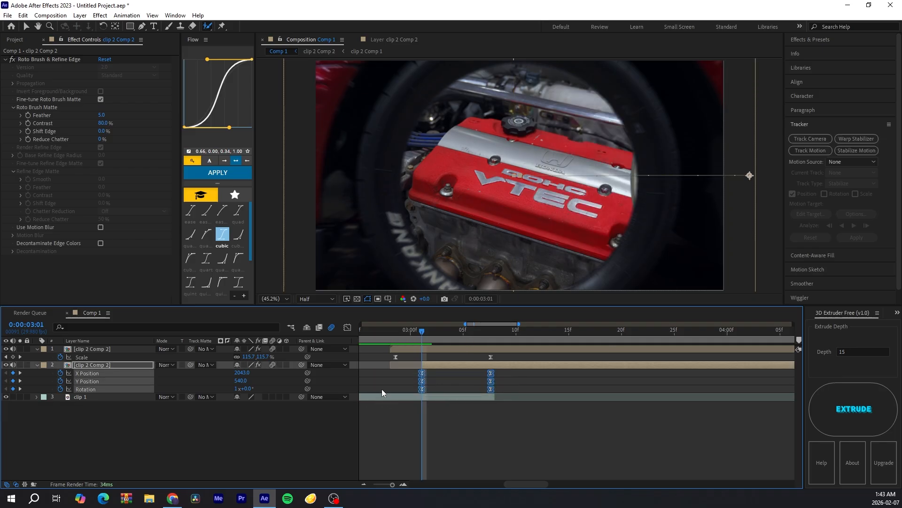
pyautogui.moveTo(517, 371); pyautogui.dragTo(410, 373)
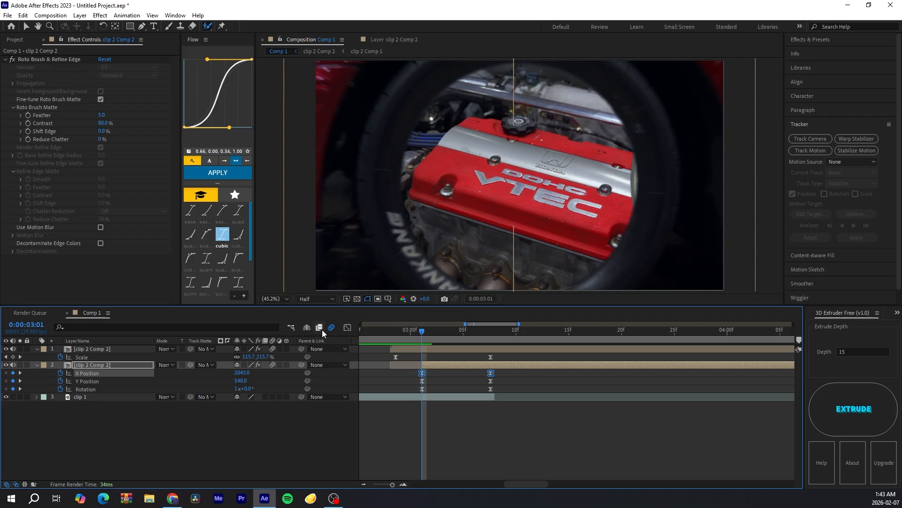
pyautogui.click(348, 327)
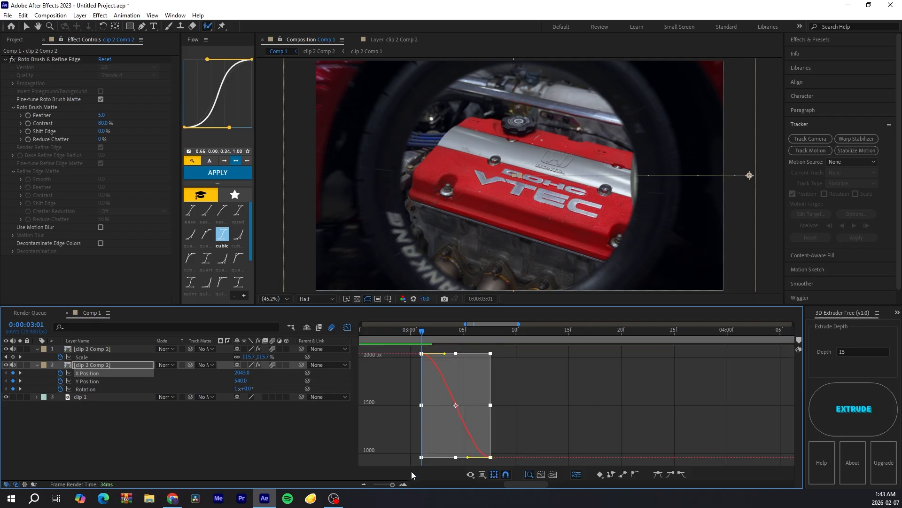
pyautogui.click(405, 484)
pyautogui.moveTo(468, 353); pyautogui.dragTo(425, 410)
pyautogui.click(347, 327)
# Step: Select the second layer's Rotation keyframes and reshape their speed curve handle in the graph editor
pyautogui.click(573, 390)
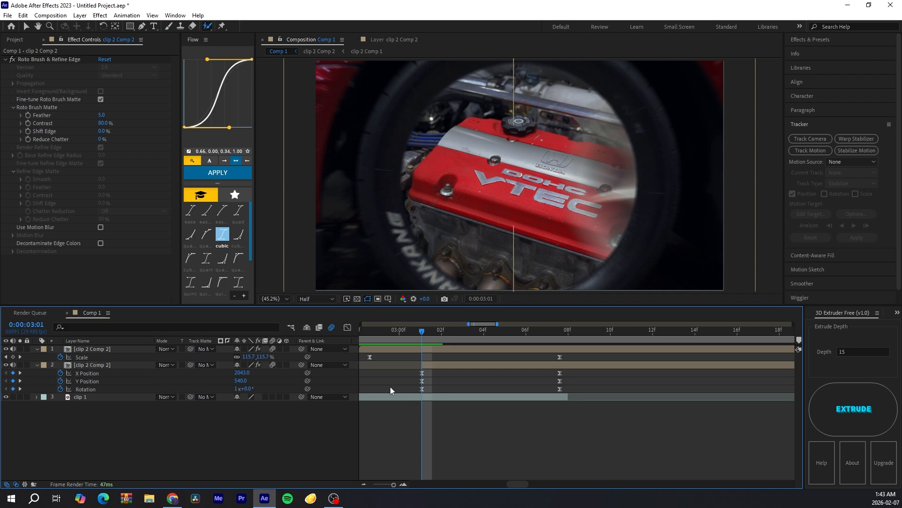
pyautogui.moveTo(585, 392); pyautogui.dragTo(402, 399)
pyautogui.click(348, 327)
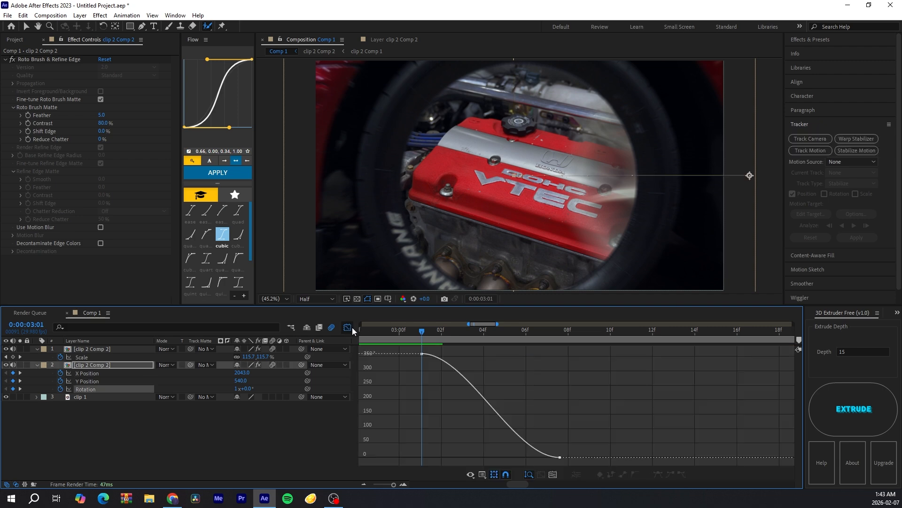
pyautogui.click(427, 353)
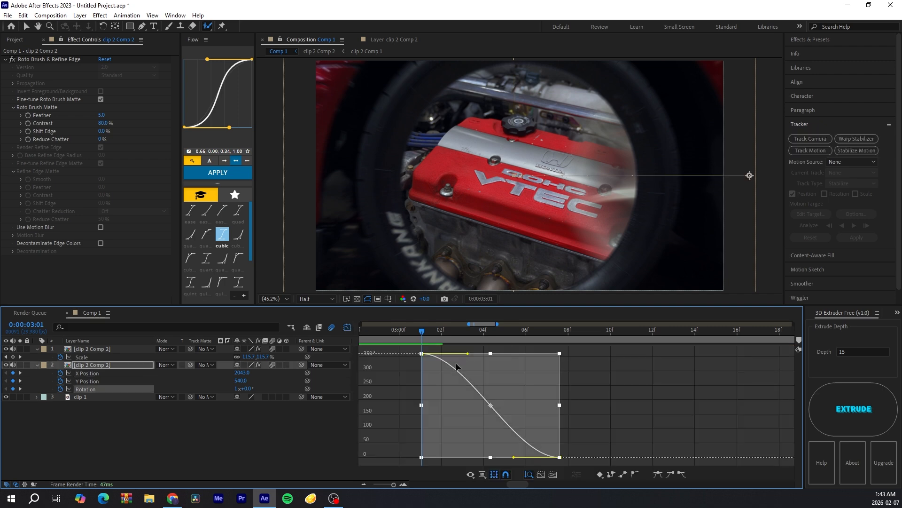
pyautogui.moveTo(468, 353); pyautogui.dragTo(433, 407)
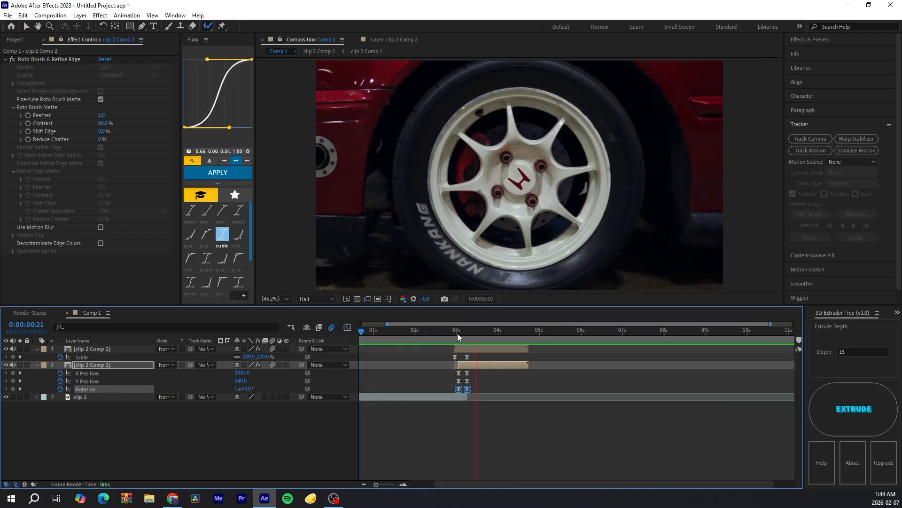
# Step: Play back and scrub the transition to review the eased rotation
pyautogui.press('space')
pyautogui.moveTo(465, 331)
pyautogui.mouseDown()
pyautogui.moveTo(438, 333)
pyautogui.moveTo(474, 336)
pyautogui.moveTo(466, 335)
pyautogui.mouseUp()
pyautogui.press('space')
pyautogui.press('space')
pyautogui.click(431, 472)
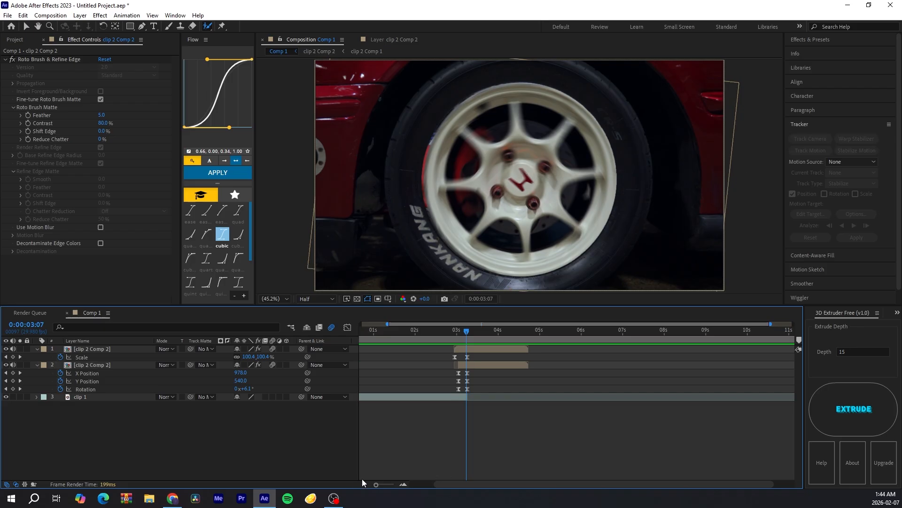
# Step: Collapse the layers' properties and review the composition settings without changing them
pyautogui.click(37, 349)
pyautogui.click(37, 357)
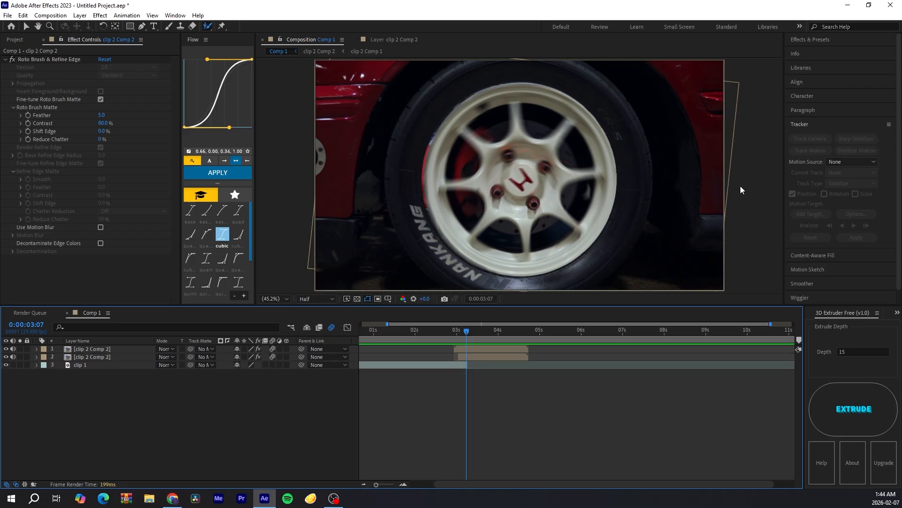
pyautogui.click(50, 15)
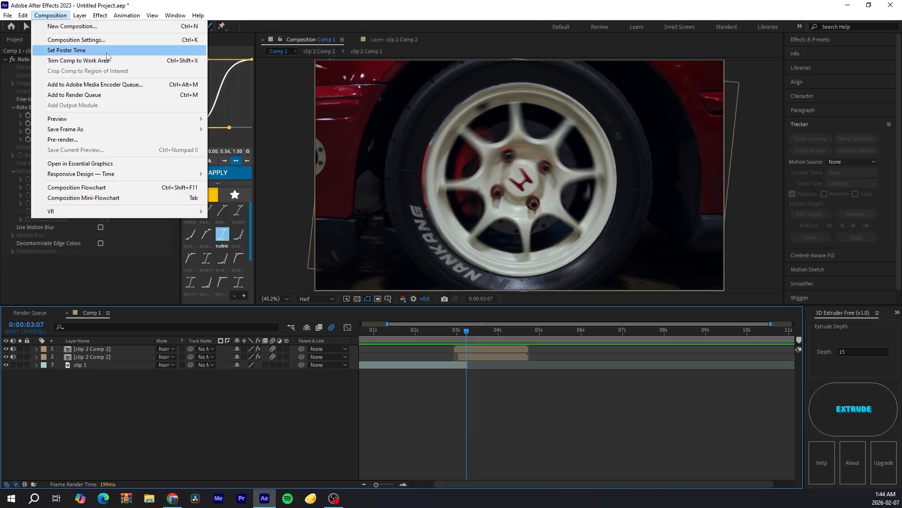
pyautogui.click(106, 40)
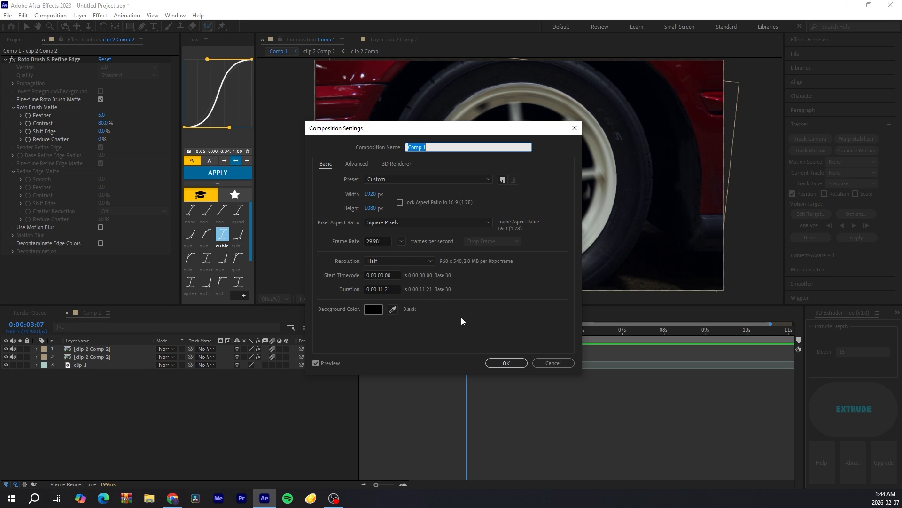
pyautogui.click(505, 362)
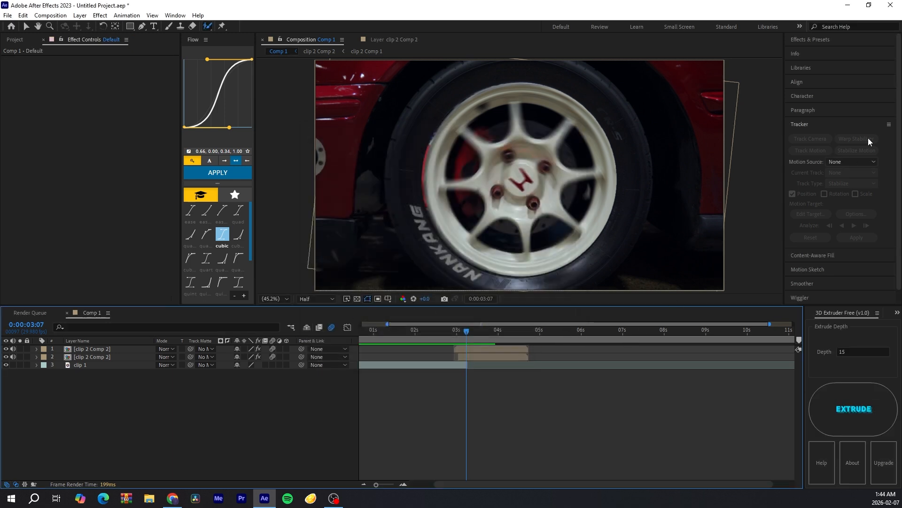
# Step: Open the Effects & Presets panel and add a new adjustment layer to the composition
pyautogui.click(811, 39)
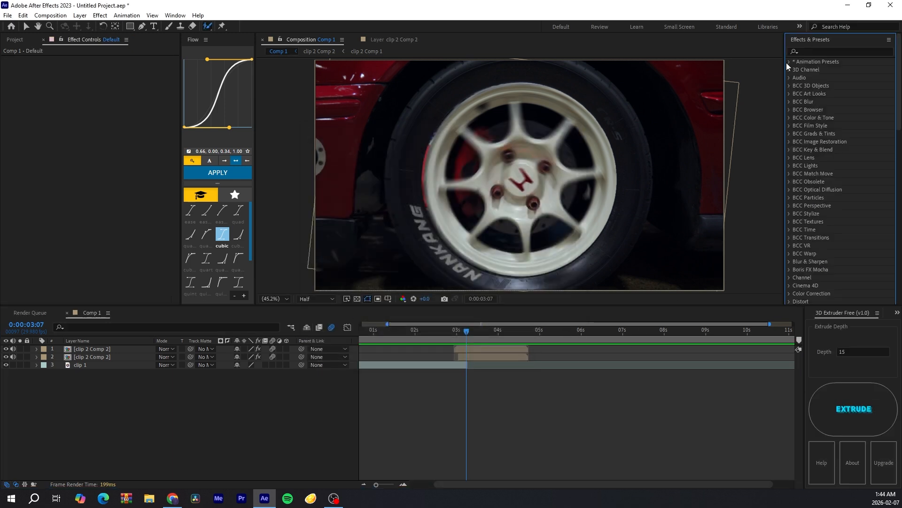
pyautogui.click(822, 52)
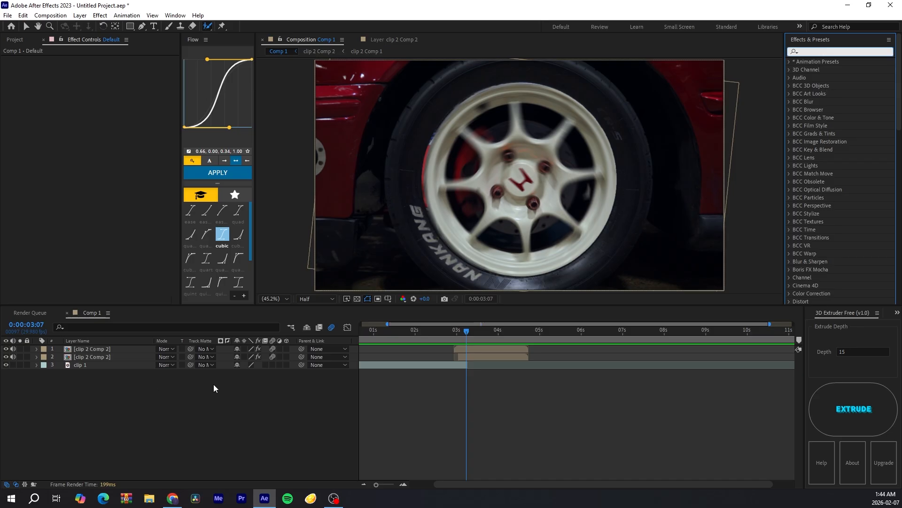
pyautogui.rightClick(262, 386)
pyautogui.moveTo(314, 279)
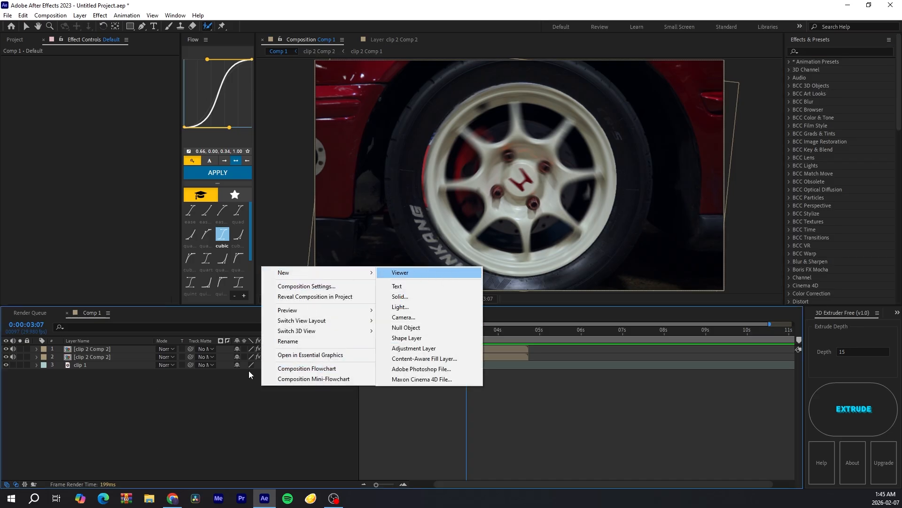
pyautogui.click(266, 388)
pyautogui.rightClick(266, 387)
pyautogui.moveTo(331, 276)
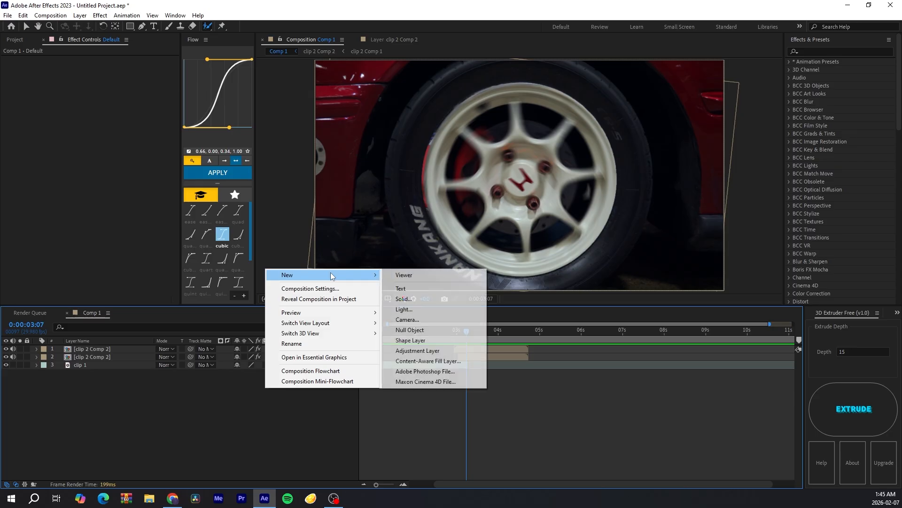
pyautogui.click(416, 350)
# Step: Trim the adjustment layer so it spans only about 3:05 to 3:17 around the transition
pyautogui.moveTo(458, 333); pyautogui.dragTo(466, 335)
pyautogui.click(444, 374)
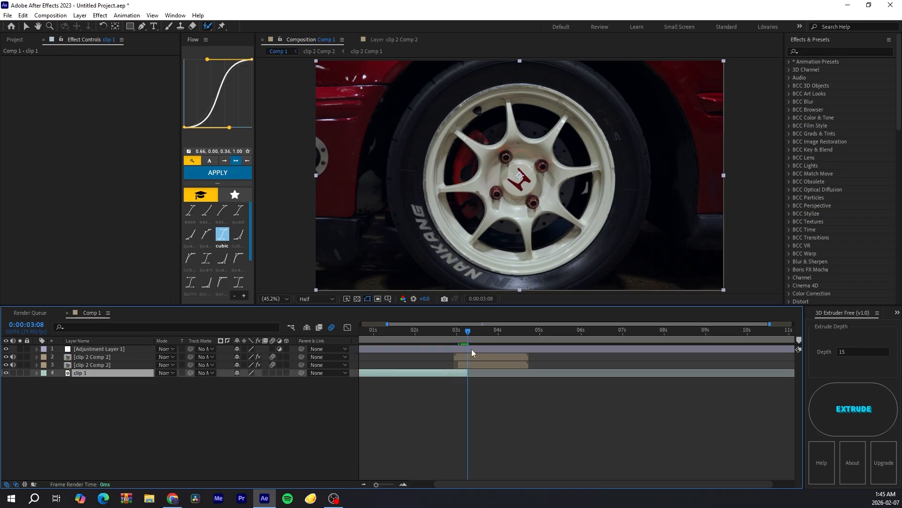
pyautogui.click(472, 349)
pyautogui.hotkey('ctrl', 'shift', 'd')
pyautogui.click(461, 355)
pyautogui.press('Delete')
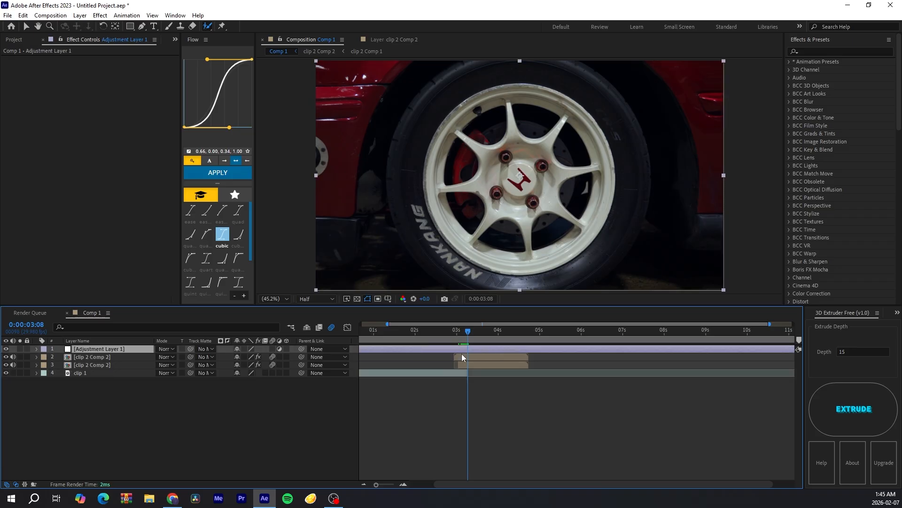
pyautogui.press('pageup')
pyautogui.press('pageup')
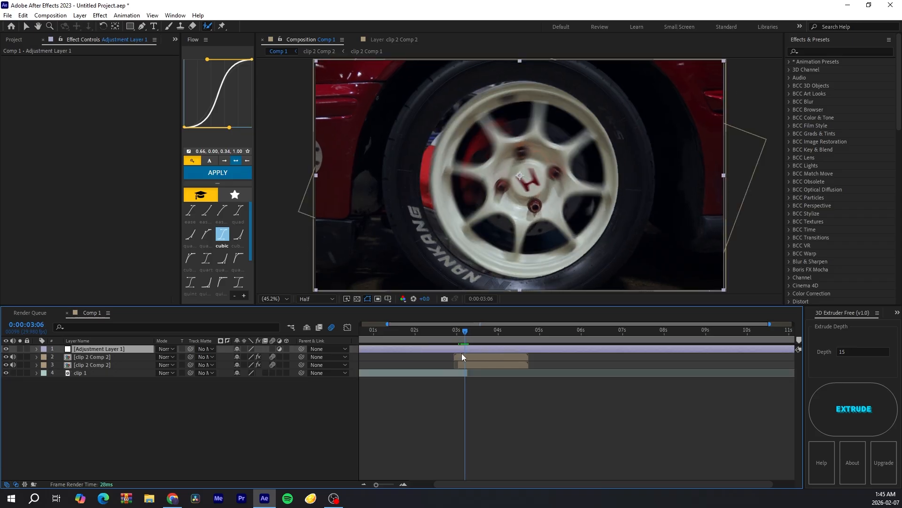
pyautogui.press('pageup')
pyautogui.hotkey('ctrl', 'shift', 'd')
pyautogui.click(455, 356)
pyautogui.press('Delete')
pyautogui.click(466, 331)
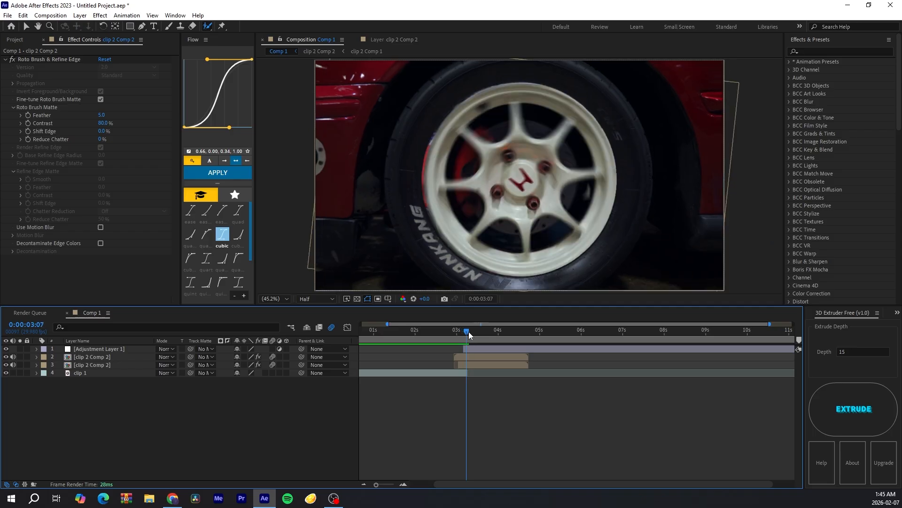
pyautogui.click(476, 349)
pyautogui.hotkey('shift', 'pagedown')
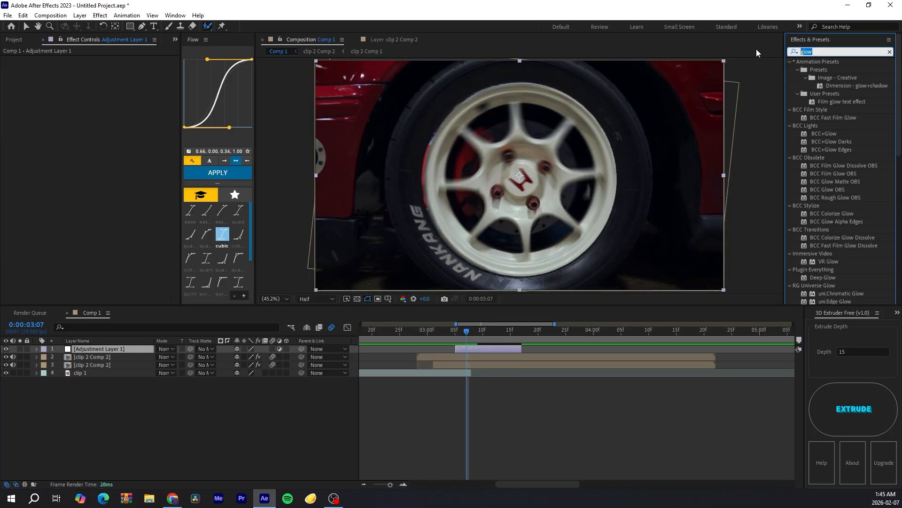
# Step: Apply the Exposure effect to the adjustment layer and set its Exposure to 2
pyautogui.write('exposure')
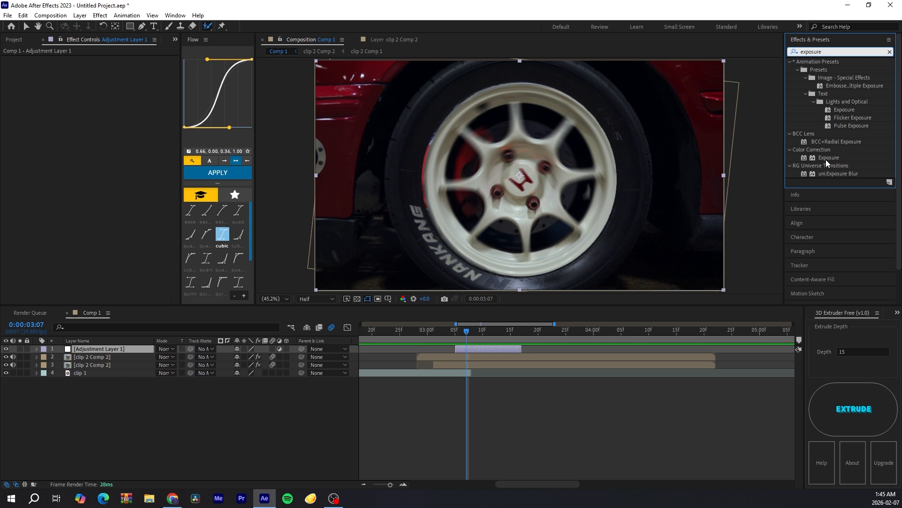
pyautogui.moveTo(826, 159); pyautogui.dragTo(480, 349)
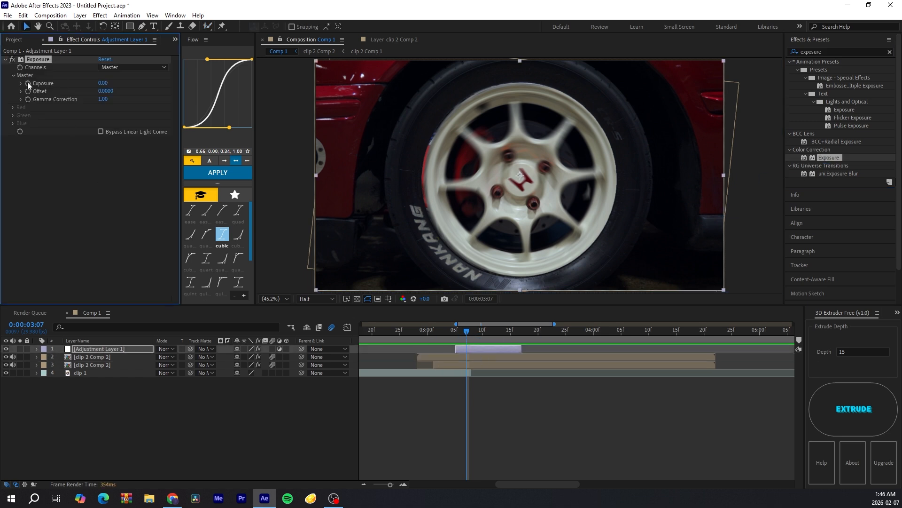
pyautogui.click(103, 83)
pyautogui.write('2')
pyautogui.press('Return')
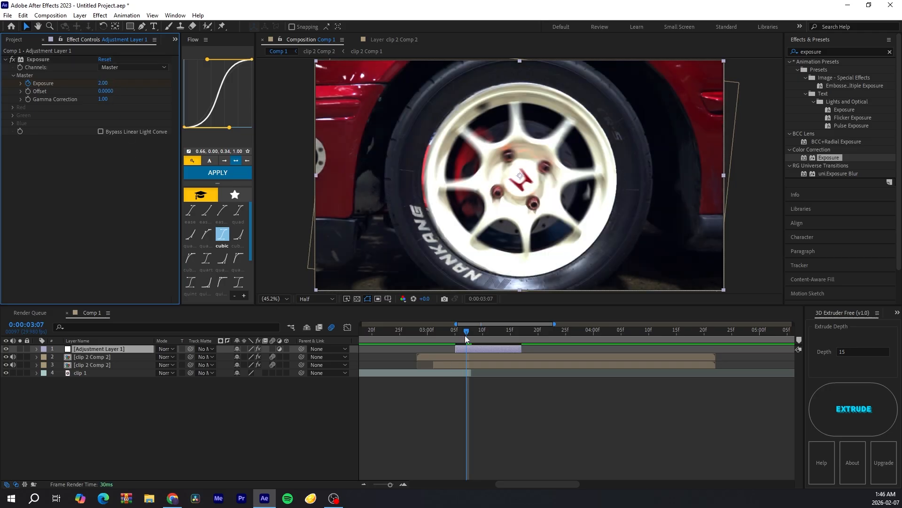
# Step: Keyframe the adjustment layer's Exposure at 0 at 3:05 and again at 3:16
pyautogui.moveTo(464, 335); pyautogui.dragTo(455, 334)
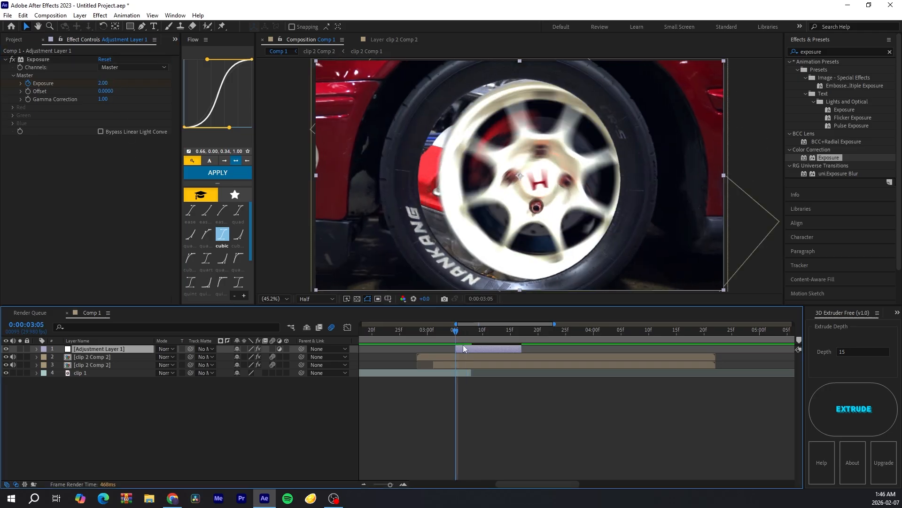
pyautogui.press('u')
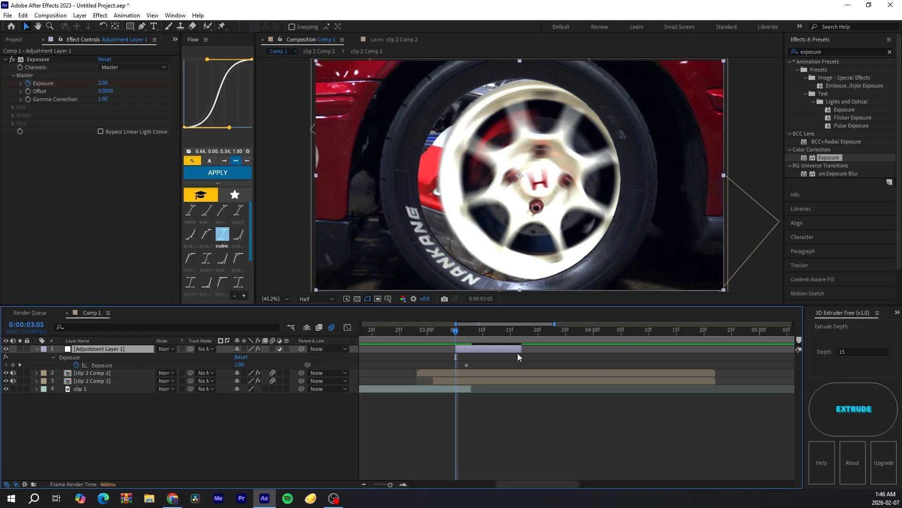
pyautogui.click(13, 365)
pyautogui.click(240, 364)
pyautogui.write('0')
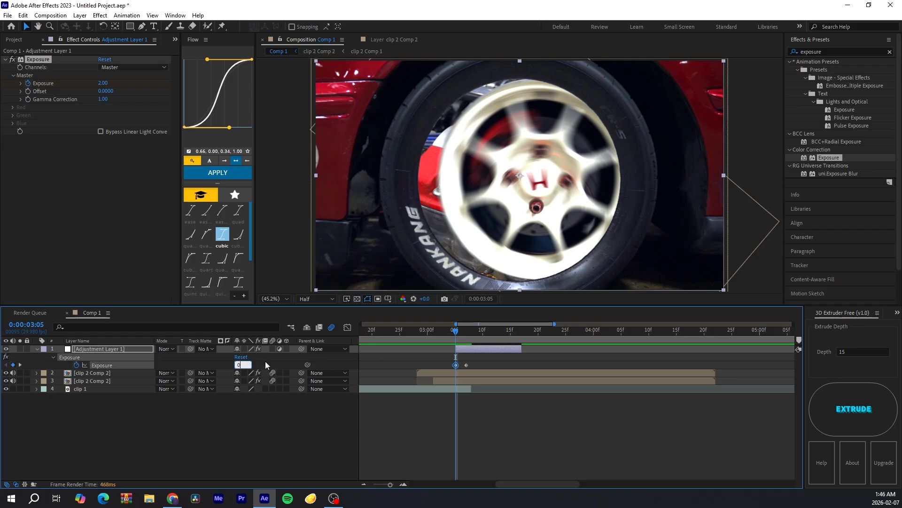
pyautogui.press('Return')
pyautogui.click(518, 334)
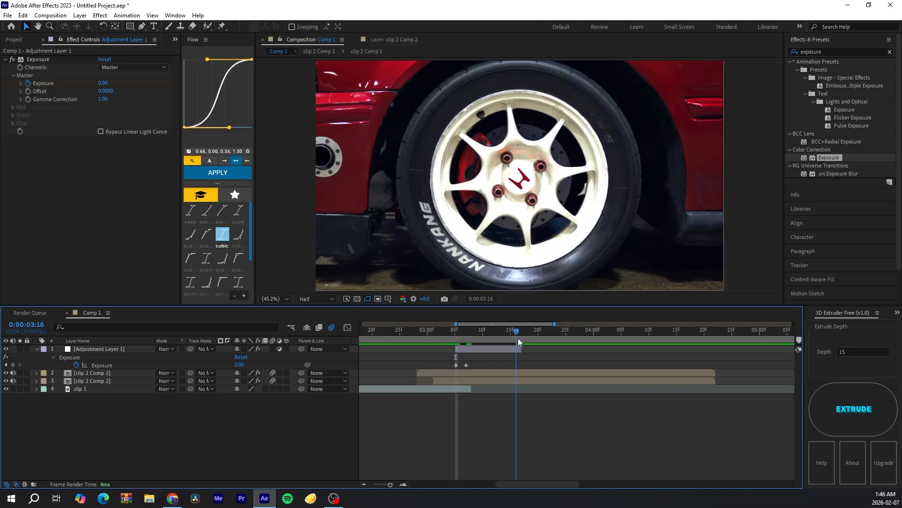
pyautogui.click(239, 365)
pyautogui.write('0')
pyautogui.press('Return')
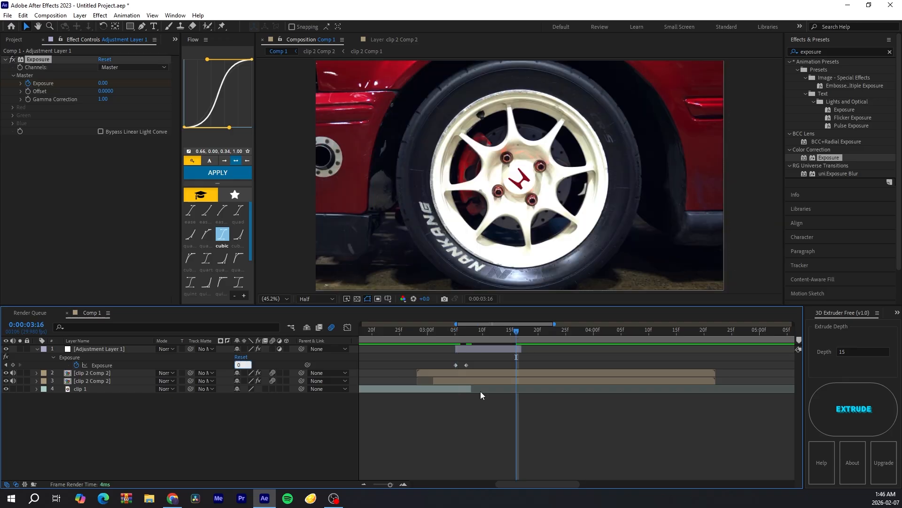
# Step: Ease the Exposure keyframes and reshape their curve handles in the graph editor for a quick flash
pyautogui.press('F9')
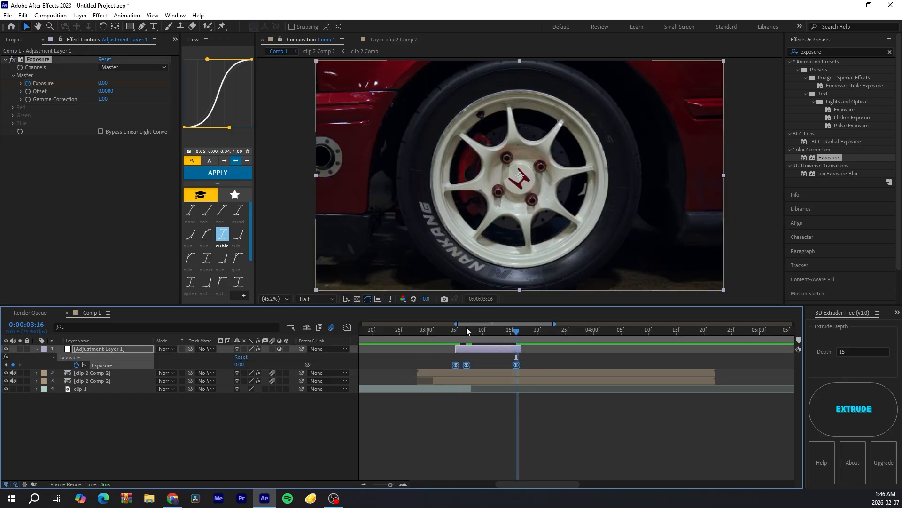
pyautogui.moveTo(467, 331); pyautogui.dragTo(493, 337)
pyautogui.moveTo(546, 362); pyautogui.dragTo(464, 368)
pyautogui.click(347, 326)
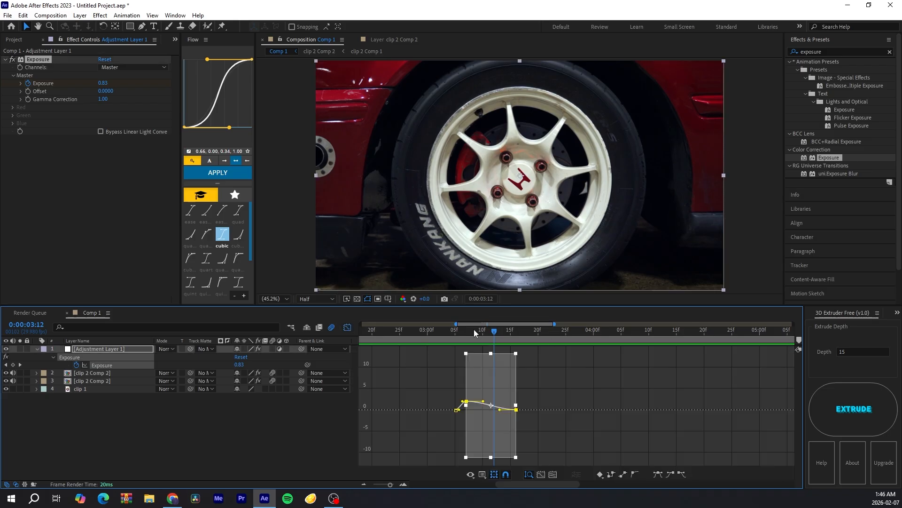
pyautogui.click(403, 484)
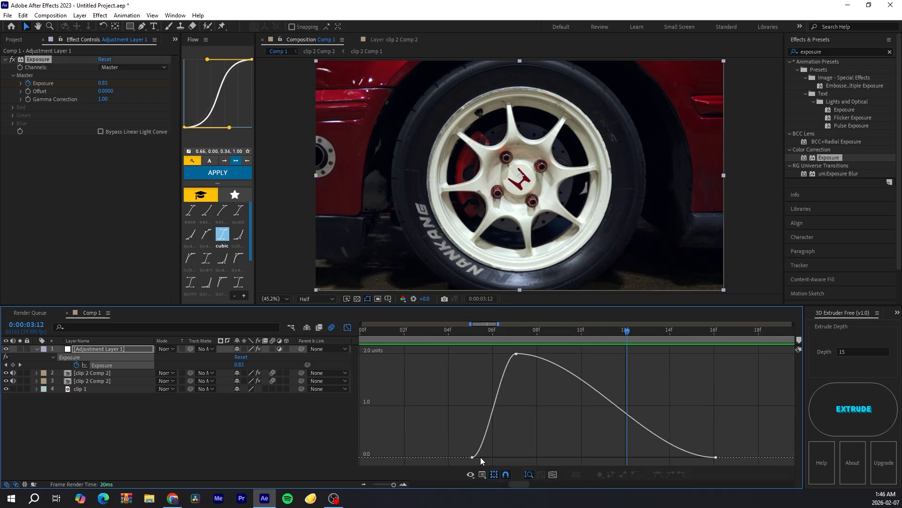
pyautogui.click(516, 353)
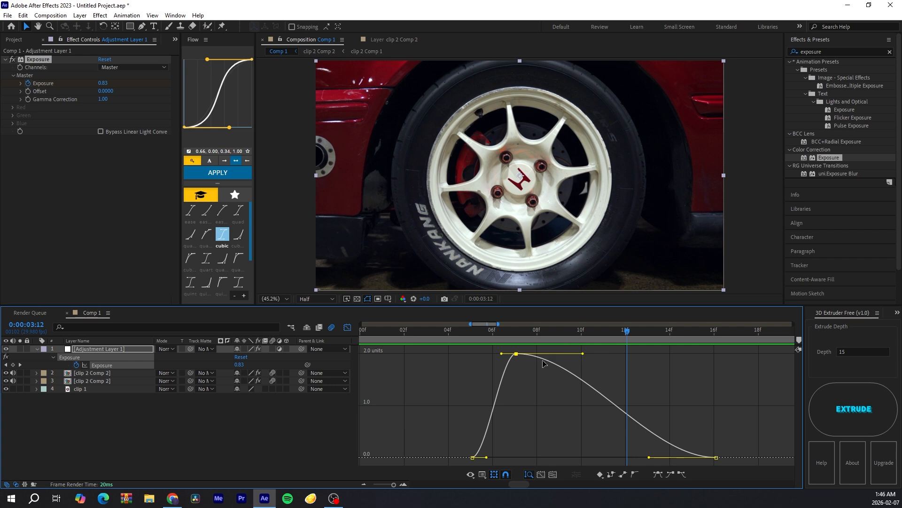
pyautogui.moveTo(487, 457); pyautogui.dragTo(508, 452)
pyautogui.click(516, 353)
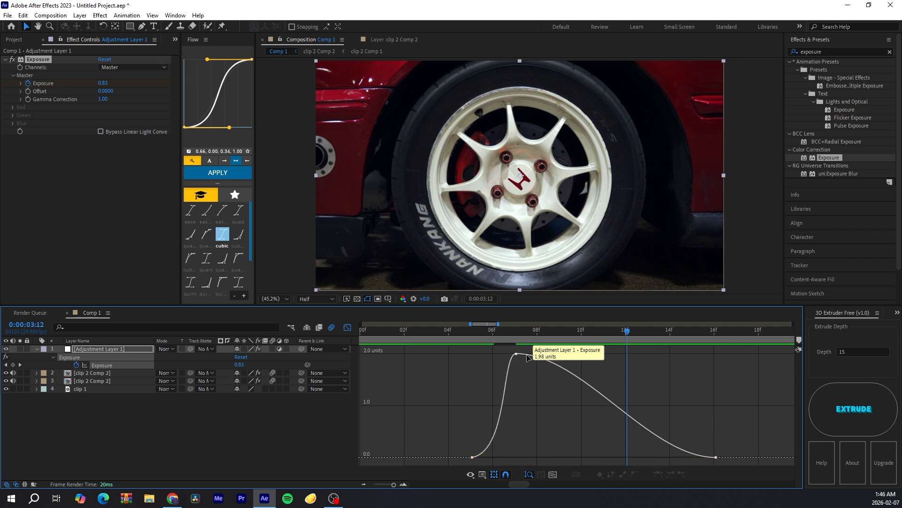
pyautogui.moveTo(582, 354); pyautogui.dragTo(545, 431)
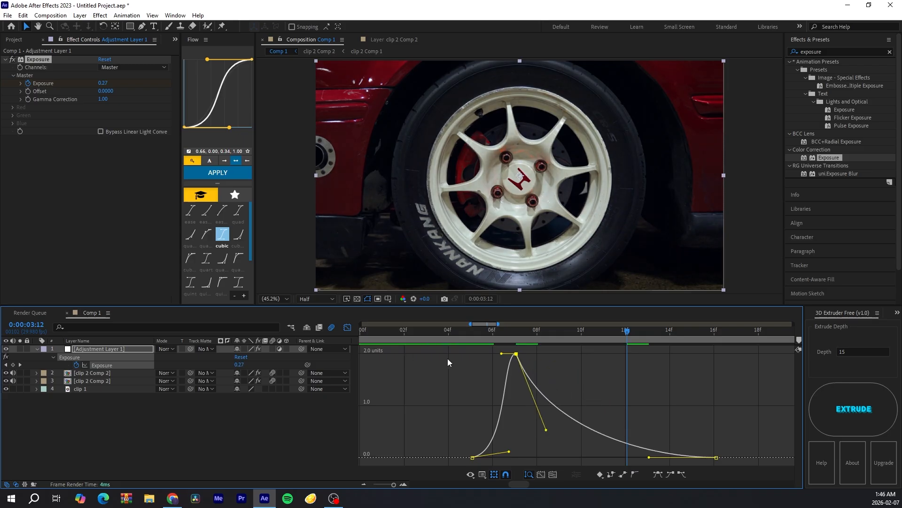
pyautogui.click(598, 386)
# Step: Scrub the timeline around the transition to review the exposure flash
pyautogui.click(348, 327)
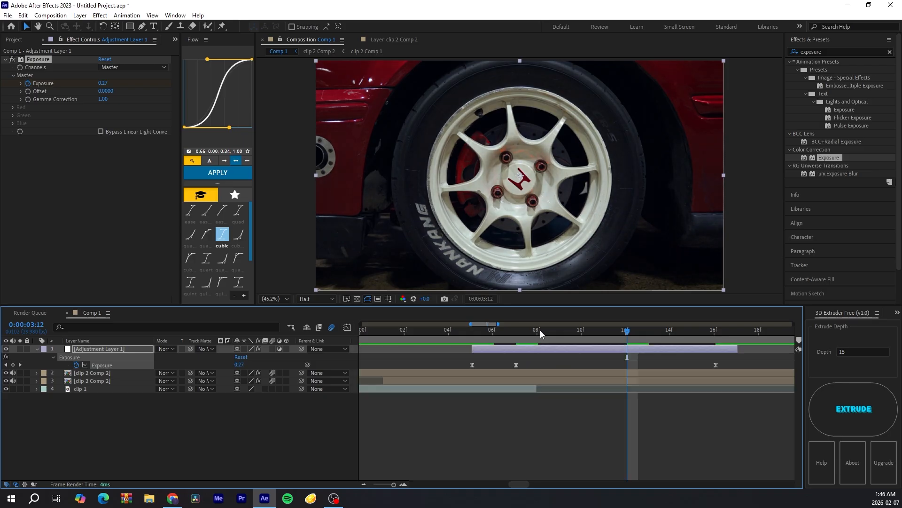
pyautogui.moveTo(540, 330); pyautogui.dragTo(405, 330)
pyautogui.click(363, 483)
pyautogui.click(364, 483)
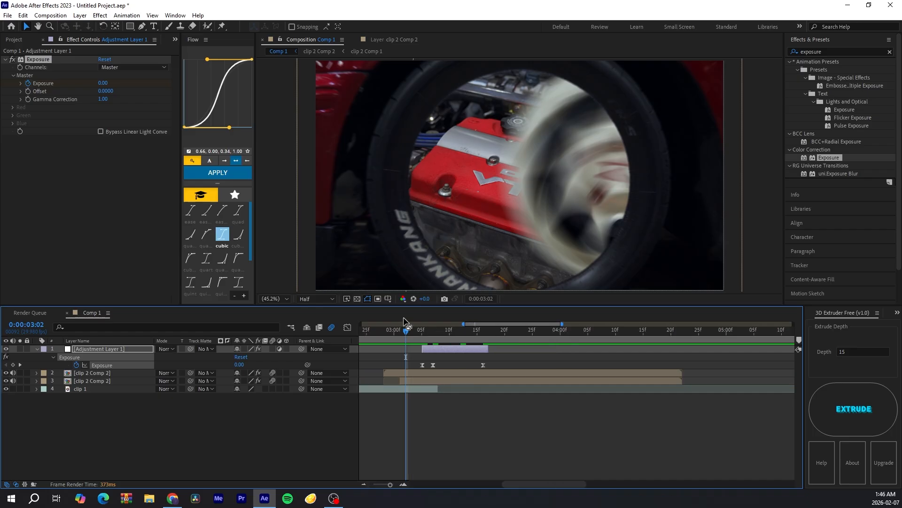
pyautogui.click(384, 331)
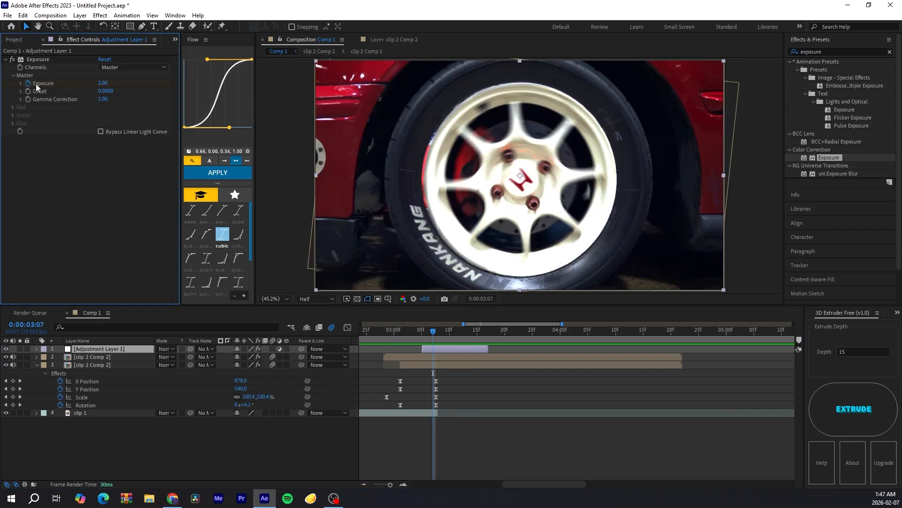
# Step: Delete the Exposure effect from the adjustment layer and remove the adjustment layer itself
pyautogui.click(35, 60)
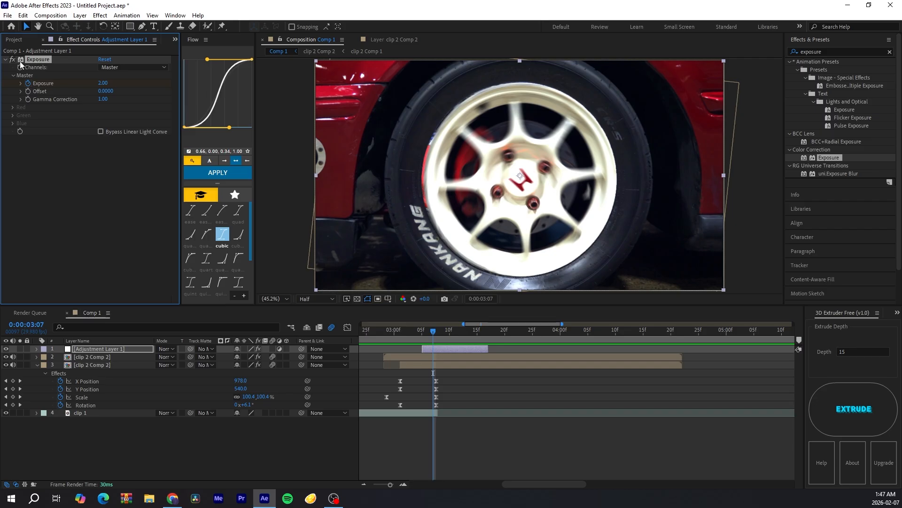
pyautogui.press('Delete')
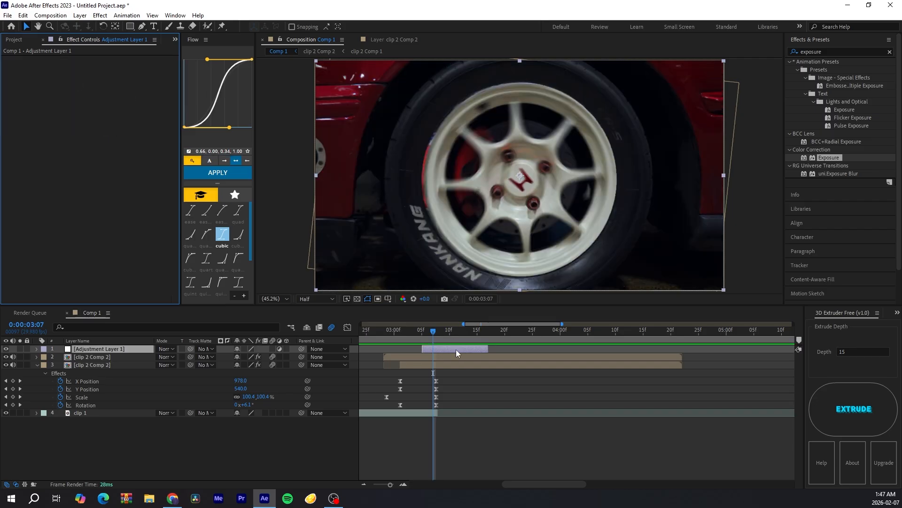
pyautogui.click(456, 349)
pyautogui.press('Delete')
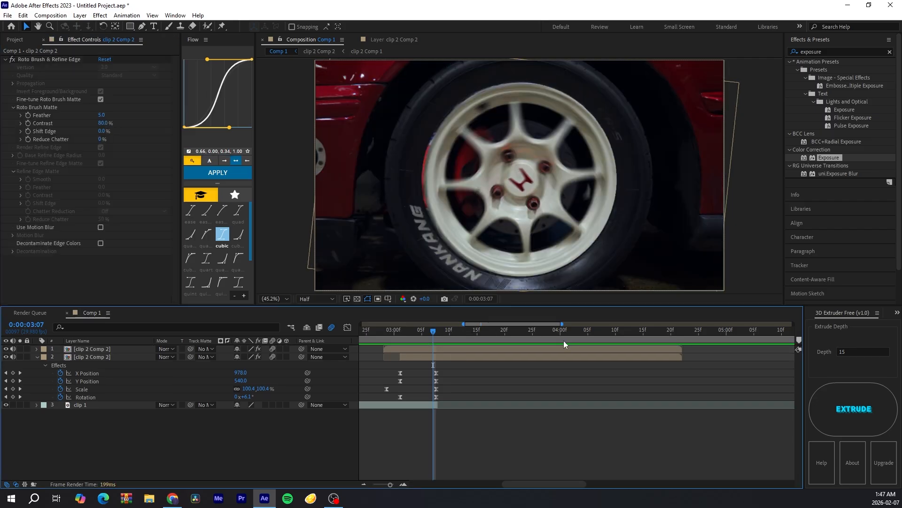
# Step: Paste the Exposure effect with its keyframes onto the lower clip 2 Comp 2 layer and move the keyframes to the cut
pyautogui.click(463, 350)
pyautogui.click(464, 358)
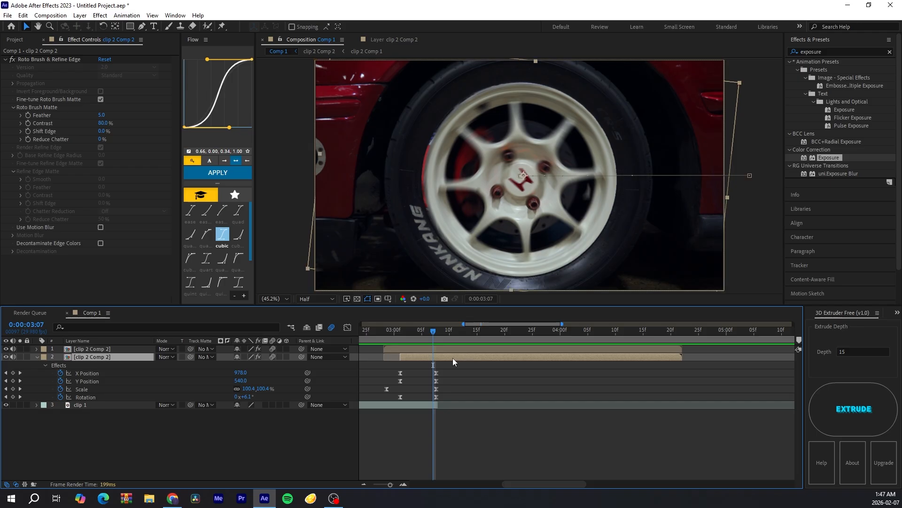
pyautogui.hotkey('ctrl', 'alt', 'shift', 'e')
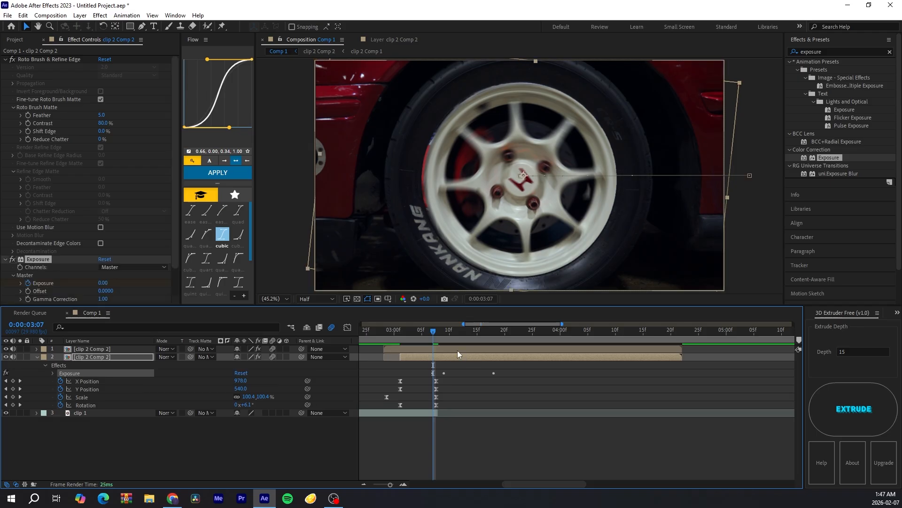
pyautogui.press('u')
pyautogui.moveTo(520, 377); pyautogui.dragTo(434, 375)
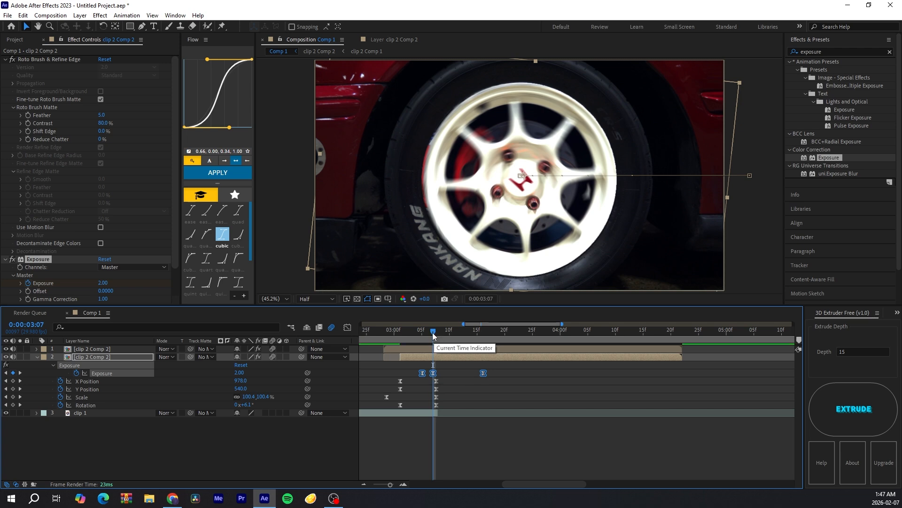
pyautogui.moveTo(433, 332); pyautogui.dragTo(511, 332)
pyautogui.moveTo(506, 369); pyautogui.dragTo(429, 377)
# Step: Reshape the pasted Exposure keyframes' curve in the graph editor for a quick flash
pyautogui.click(348, 328)
pyautogui.click(403, 484)
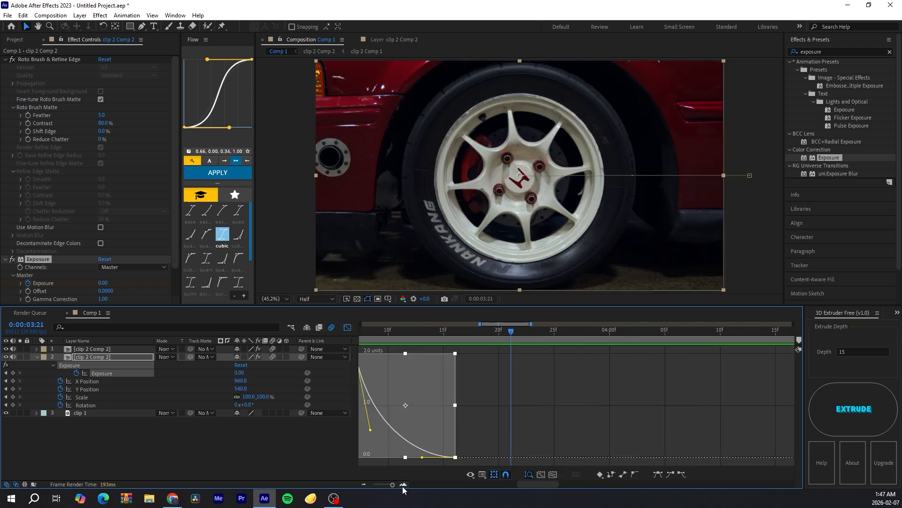
pyautogui.click(403, 484)
pyautogui.moveTo(525, 484); pyautogui.dragTo(509, 478)
pyautogui.moveTo(500, 353); pyautogui.dragTo(497, 376)
pyautogui.click(347, 328)
pyautogui.click(363, 484)
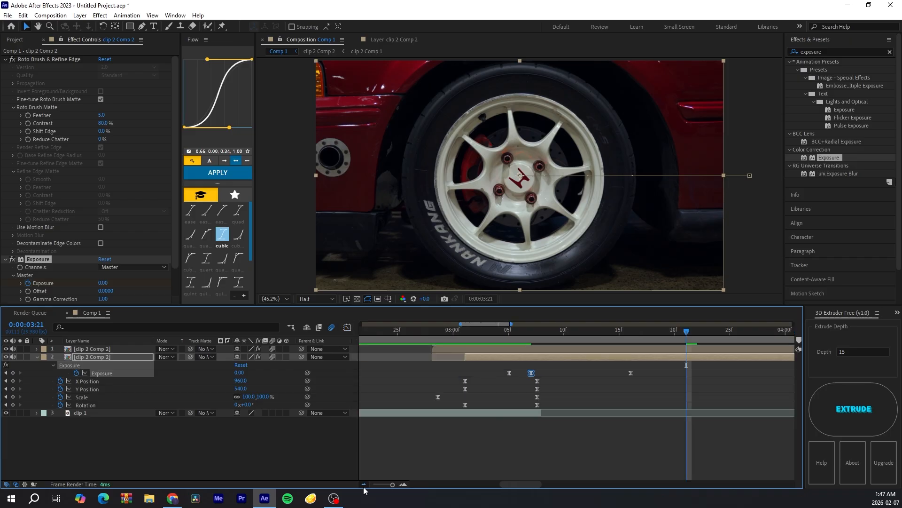
pyautogui.click(364, 484)
# Step: Play the composition from around 2:09 to preview the transition and exposure flash
pyautogui.click(597, 334)
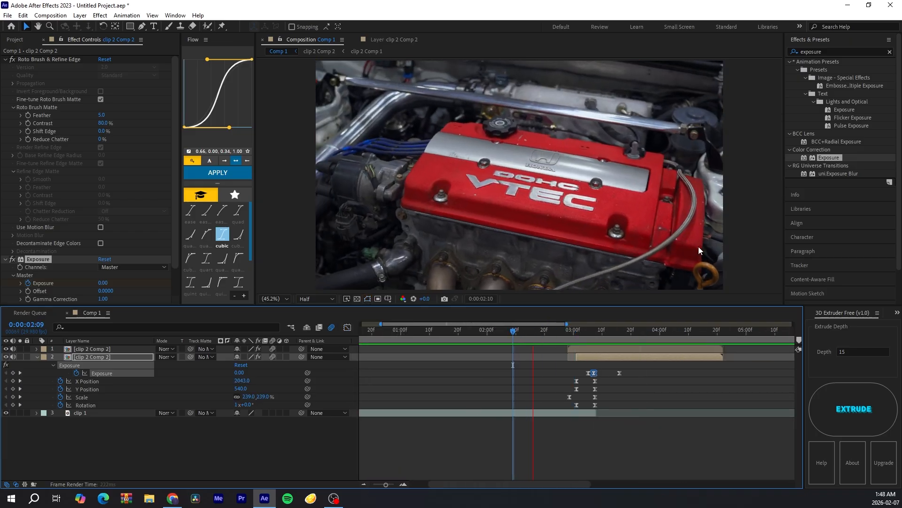
pyautogui.press('space')
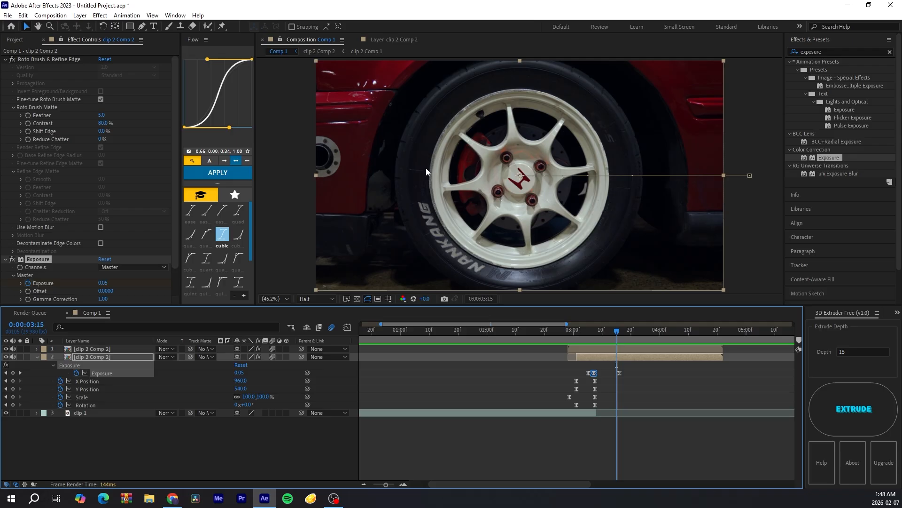